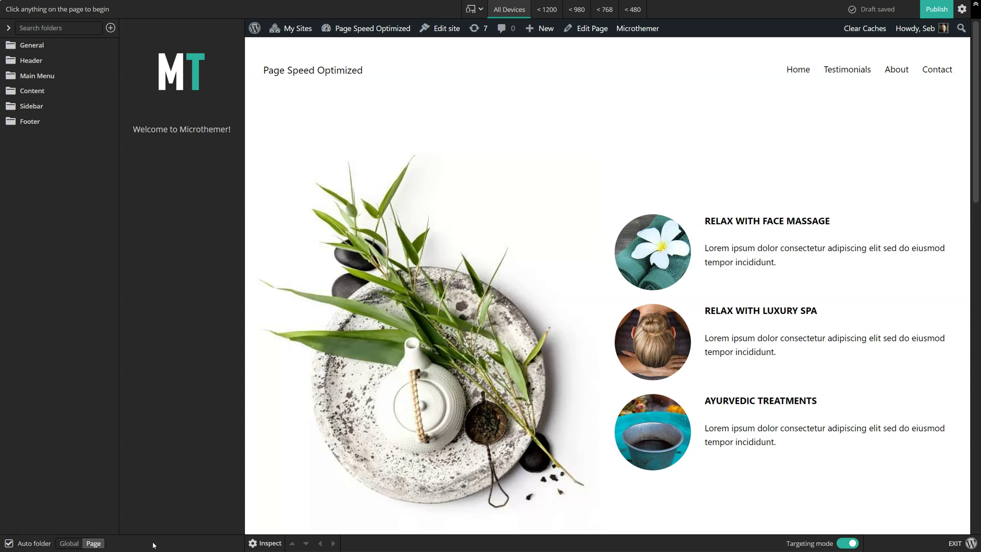
# Step: Compare Global and Page starting folders, ending in Page mode with a new Home folder offered
pyautogui.click(69, 543)
pyautogui.click(96, 544)
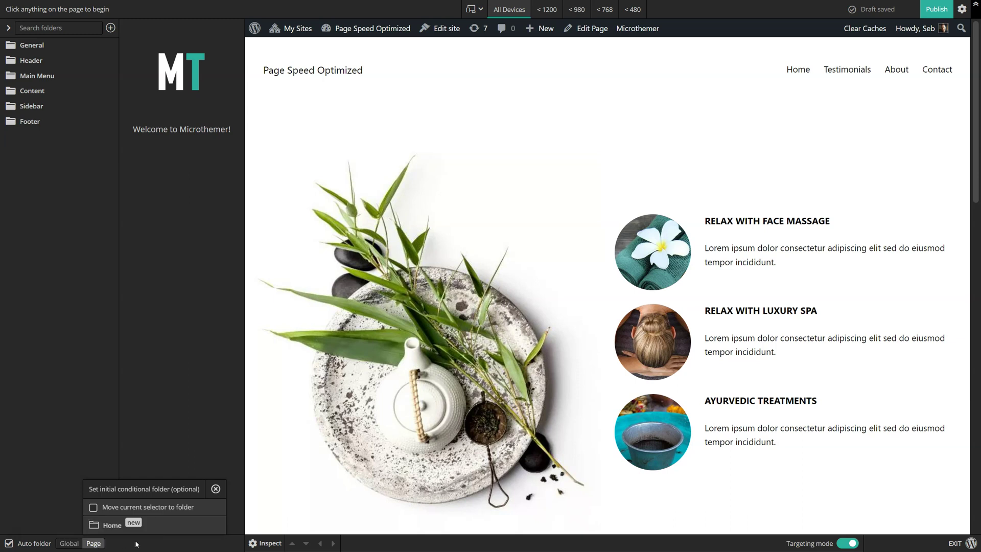
pyautogui.click(69, 543)
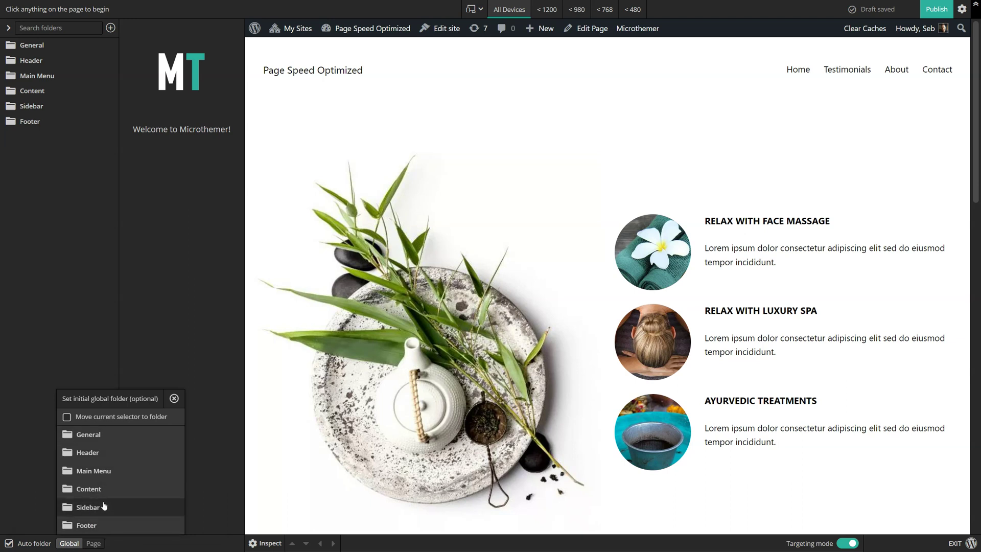
pyautogui.click(93, 543)
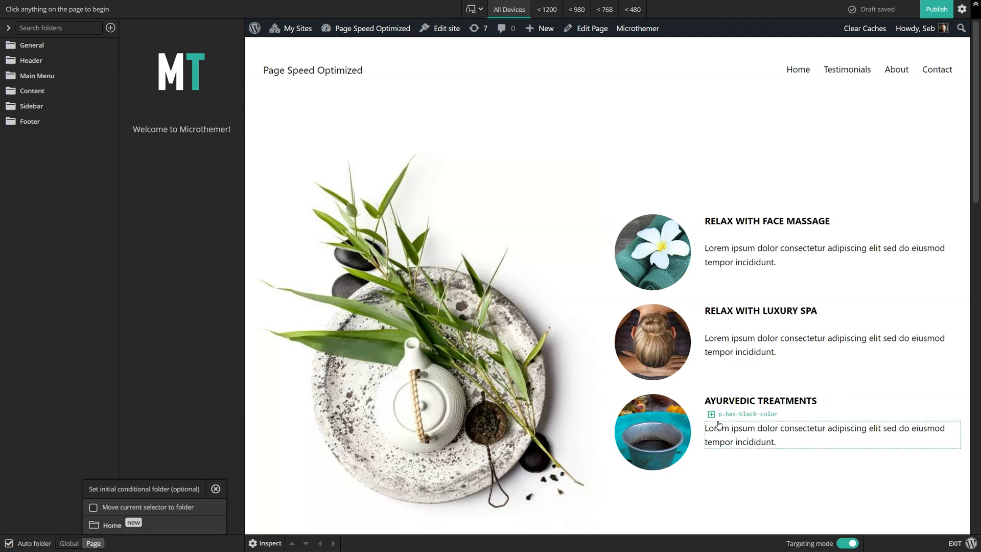
# Step: Target the AYURVEDIC TREATMENTS heading with .wp-container-15 h5 and set its font colour to red
pyautogui.click(731, 401)
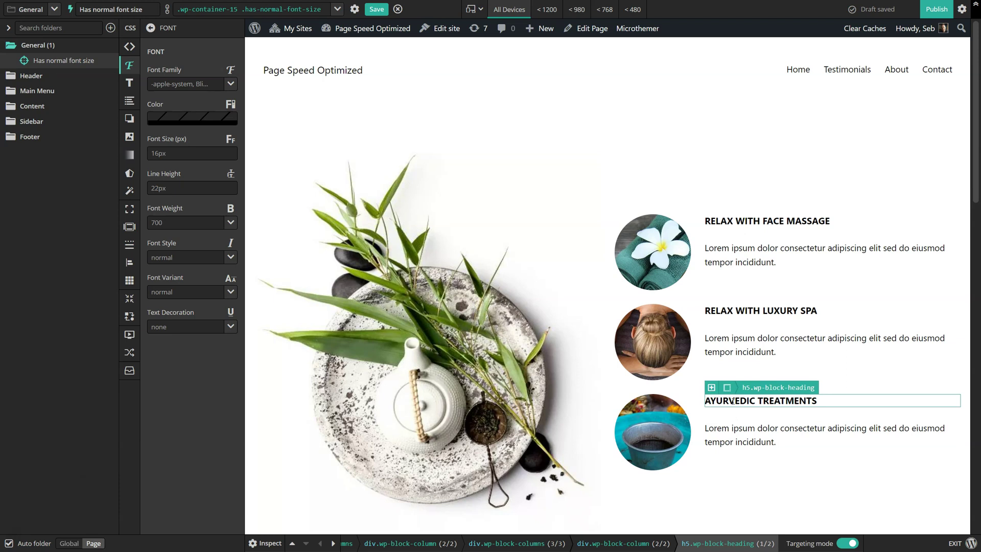
pyautogui.click(337, 9)
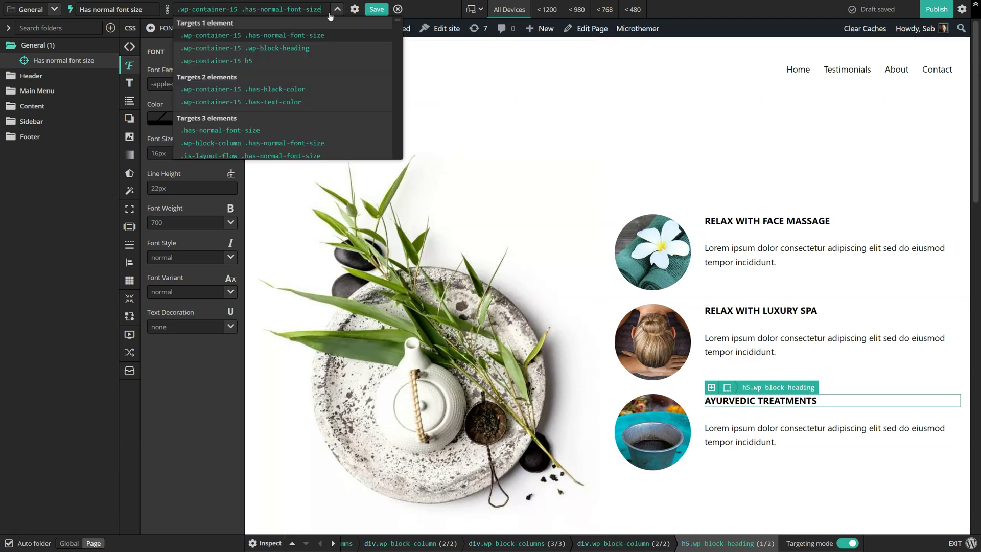
pyautogui.click(238, 63)
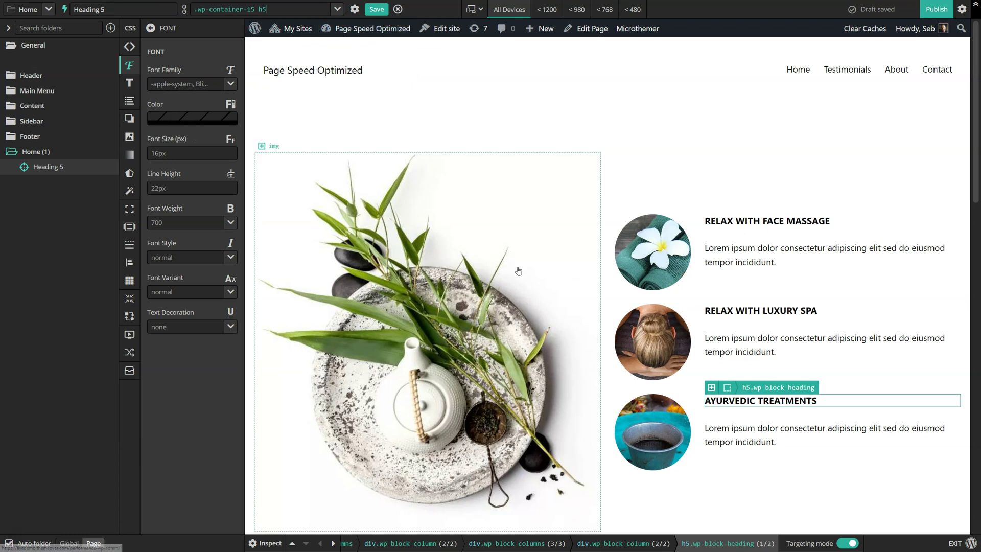
pyautogui.click(185, 120)
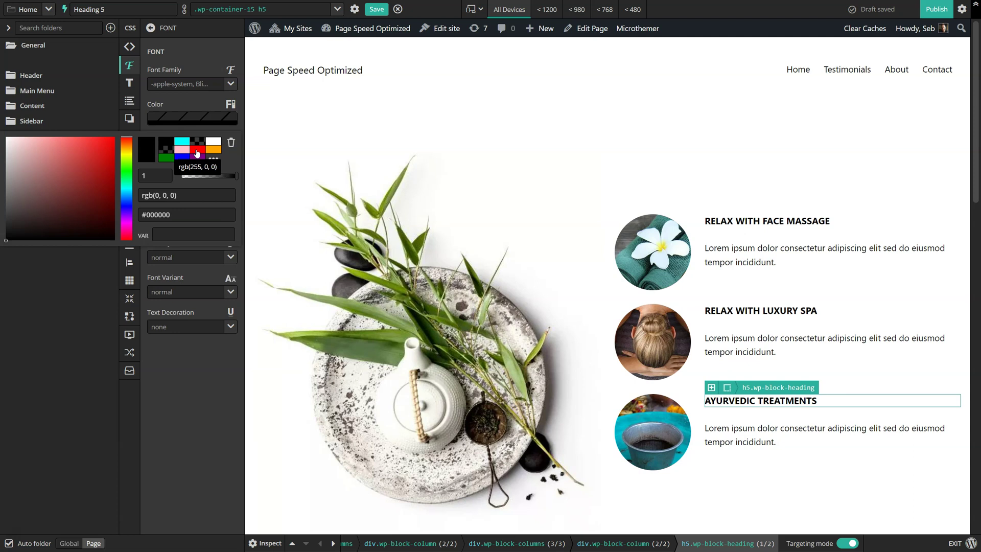
pyautogui.click(198, 150)
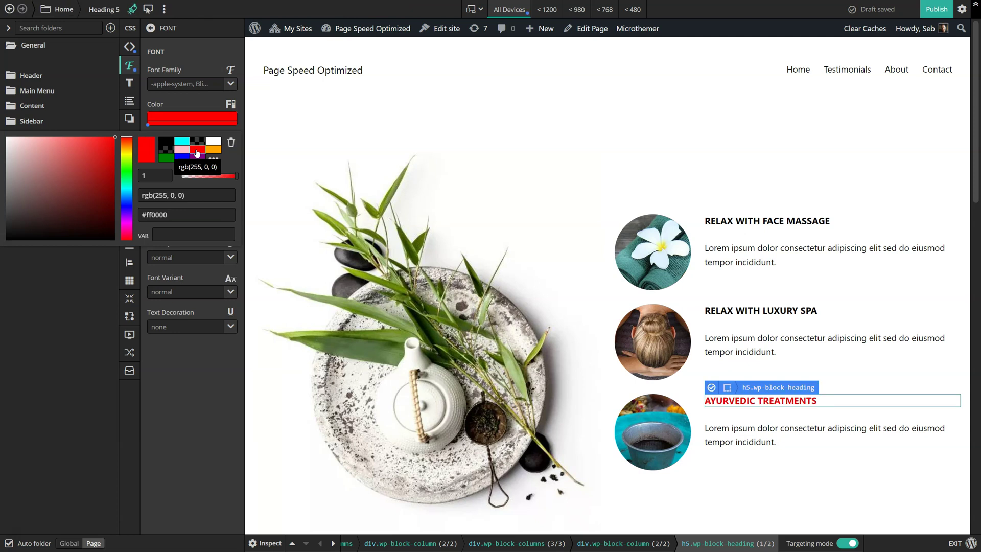
pyautogui.click(87, 279)
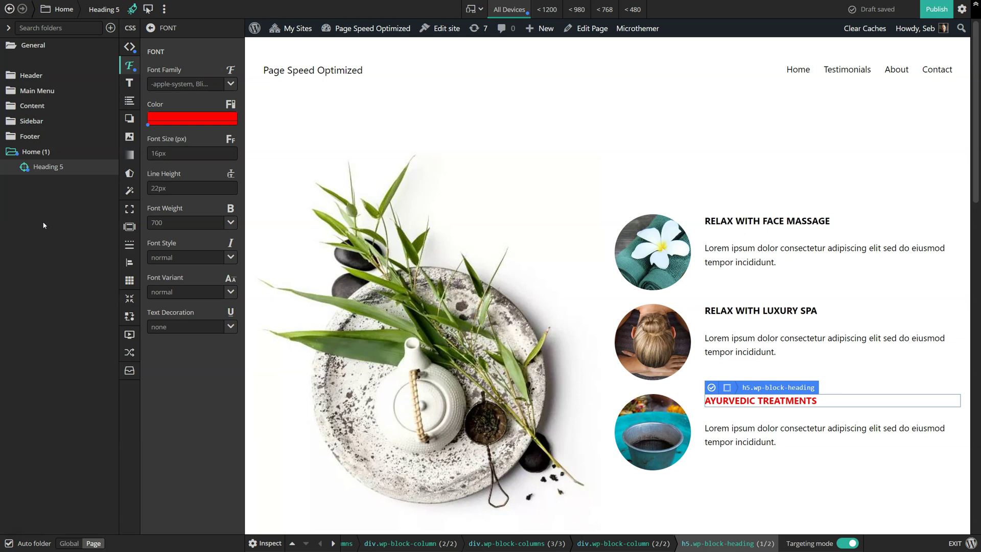
# Step: Set the spa image's top-right, bottom-left and top-left border radius to 0
pyautogui.click(660, 339)
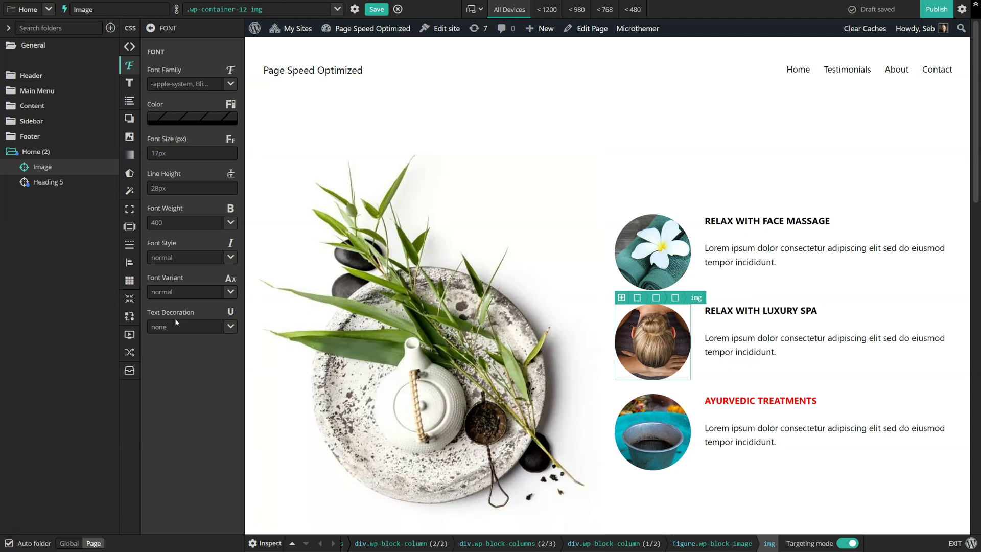
pyautogui.click(129, 244)
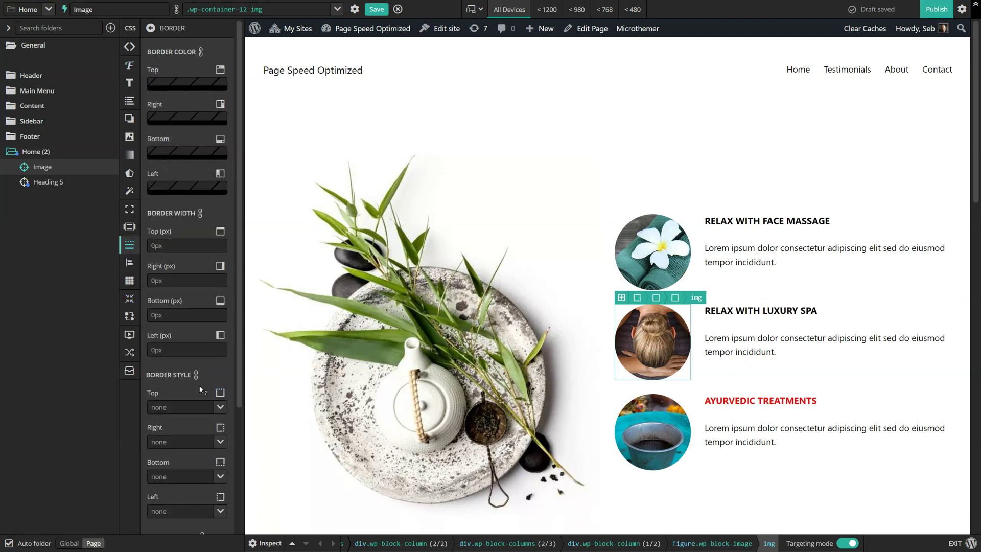
pyautogui.scroll(-3, 188, 445)
pyautogui.click(176, 442)
pyautogui.write('0')
pyautogui.click(166, 516)
pyautogui.write('0')
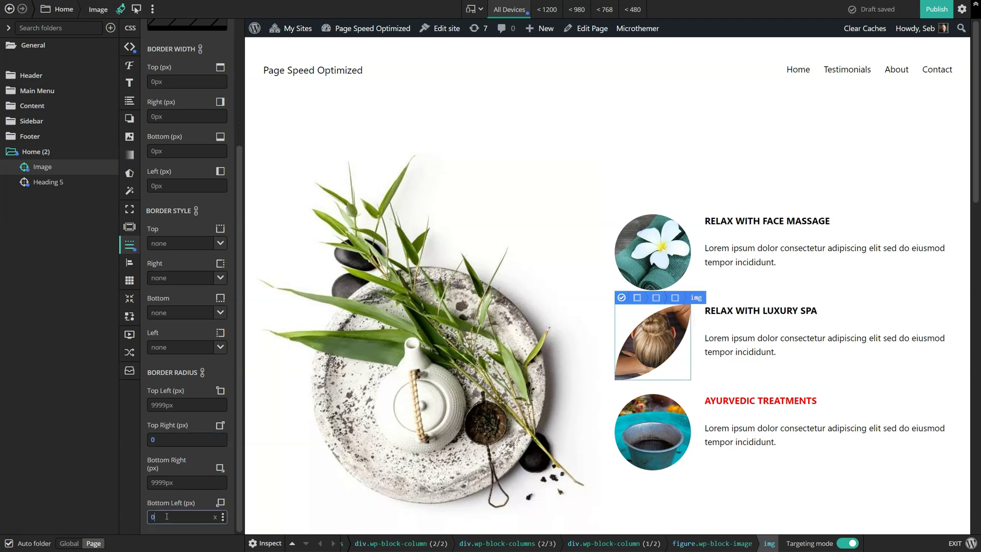
pyautogui.click(158, 404)
pyautogui.write('0')
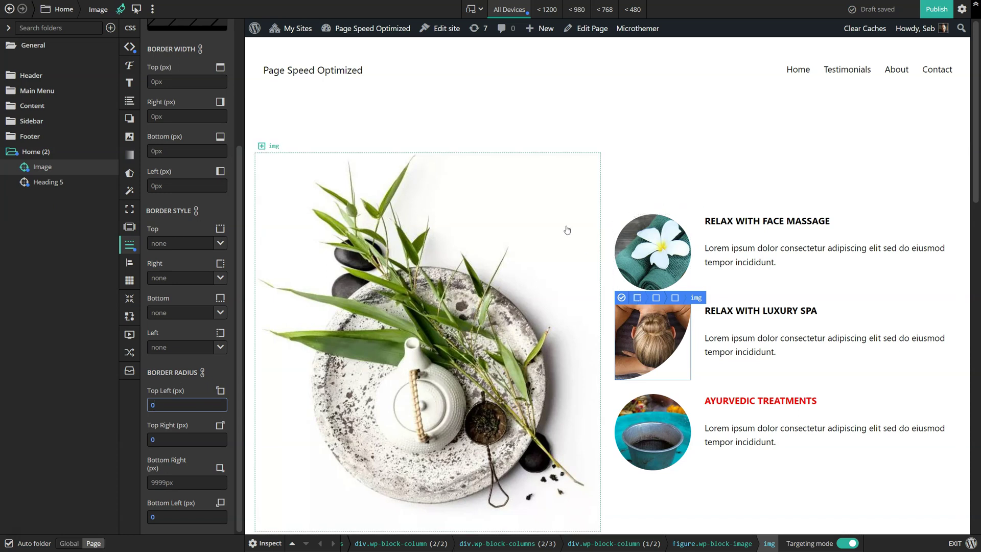
# Step: Target the paragraph under RELAX WITH FACE MASSAGE with a .wp-container-9 p selector
pyautogui.click(747, 254)
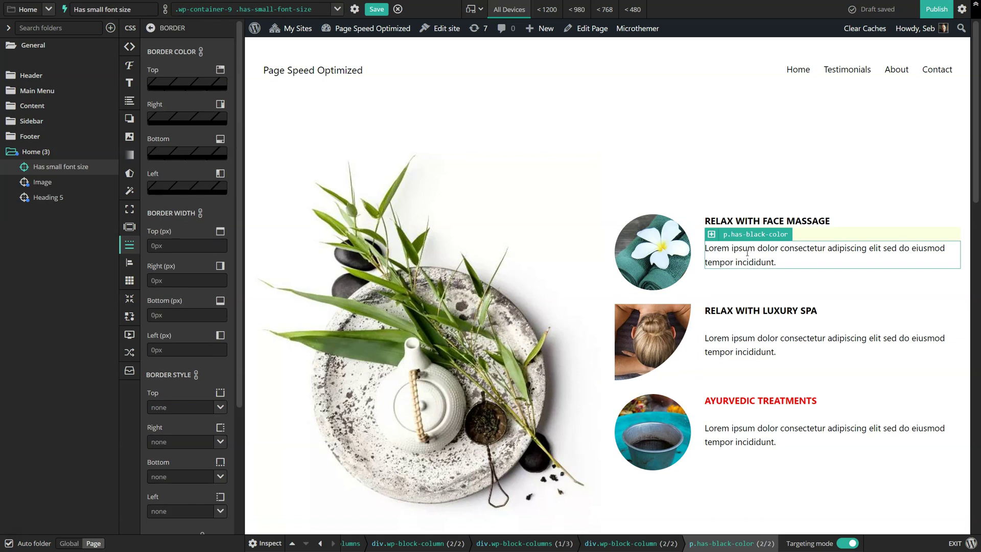
pyautogui.click(337, 10)
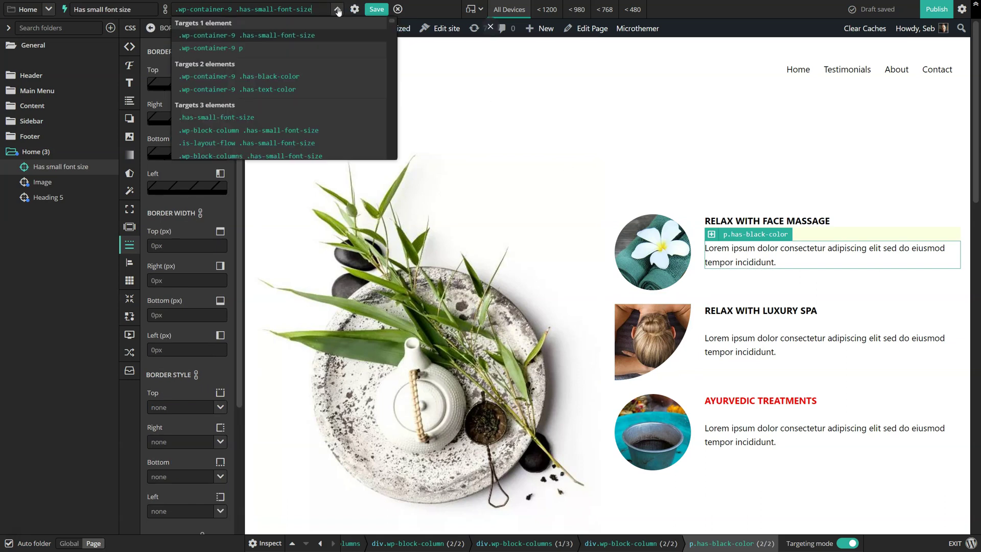
pyautogui.click(253, 51)
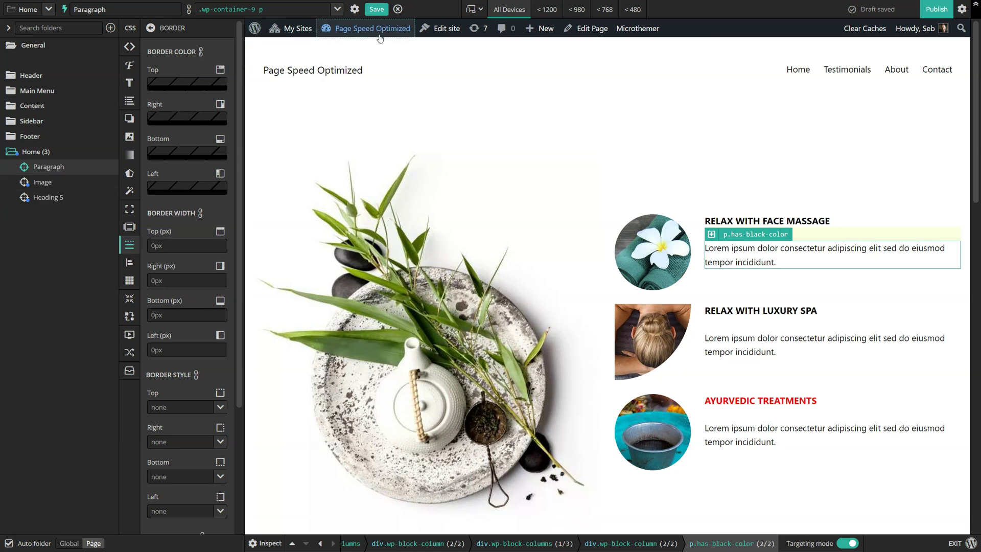
pyautogui.click(376, 10)
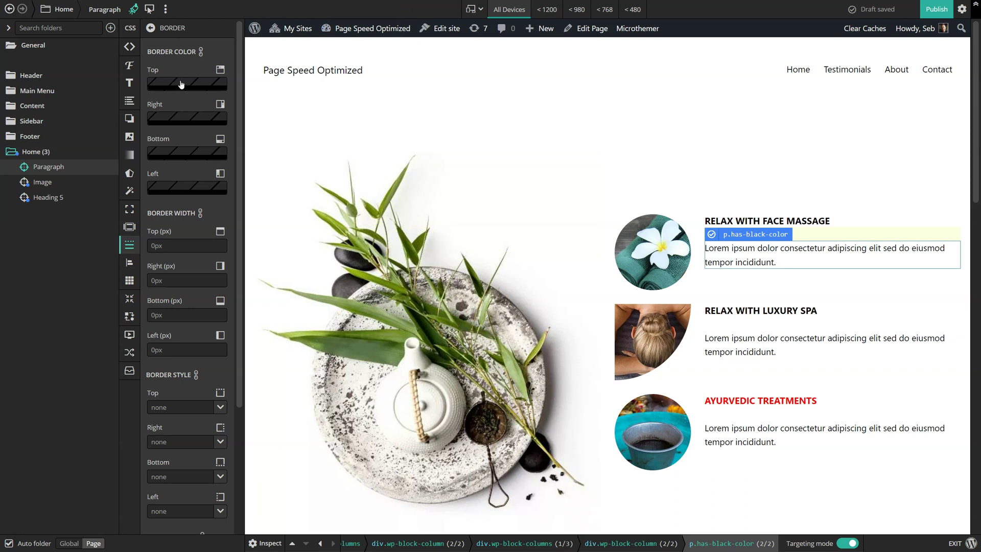
# Step: Set the paragraph's font style to italic
pyautogui.click(131, 69)
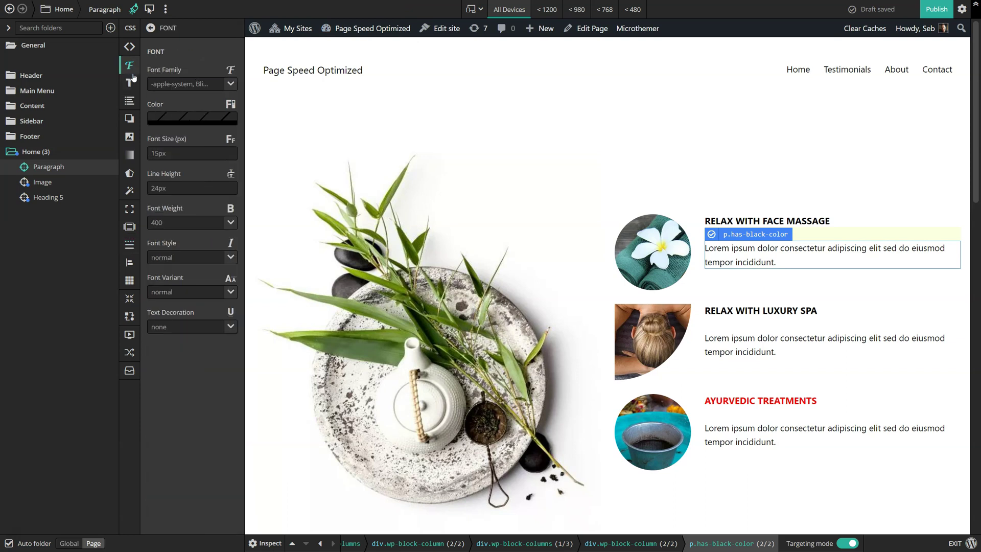
pyautogui.click(231, 292)
pyautogui.click(231, 257)
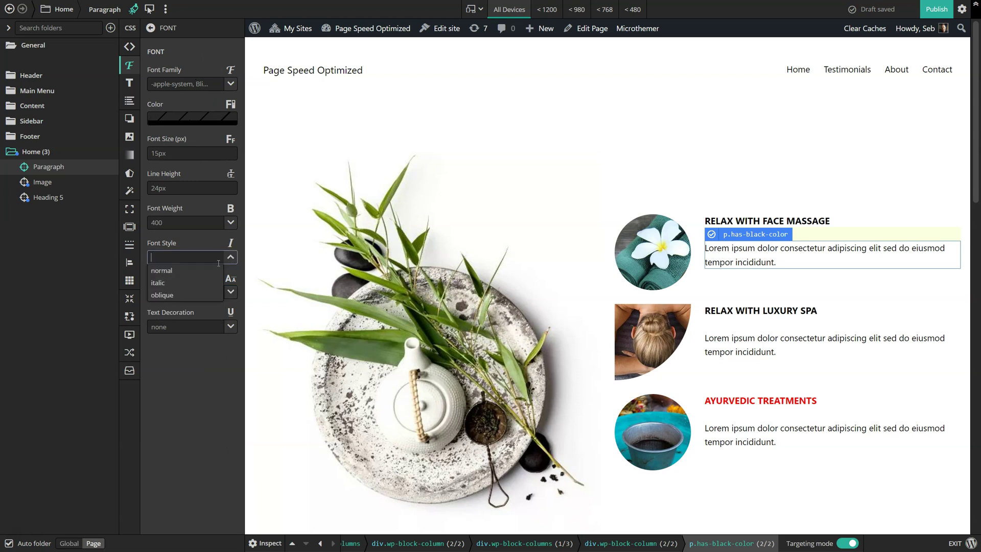
pyautogui.click(165, 286)
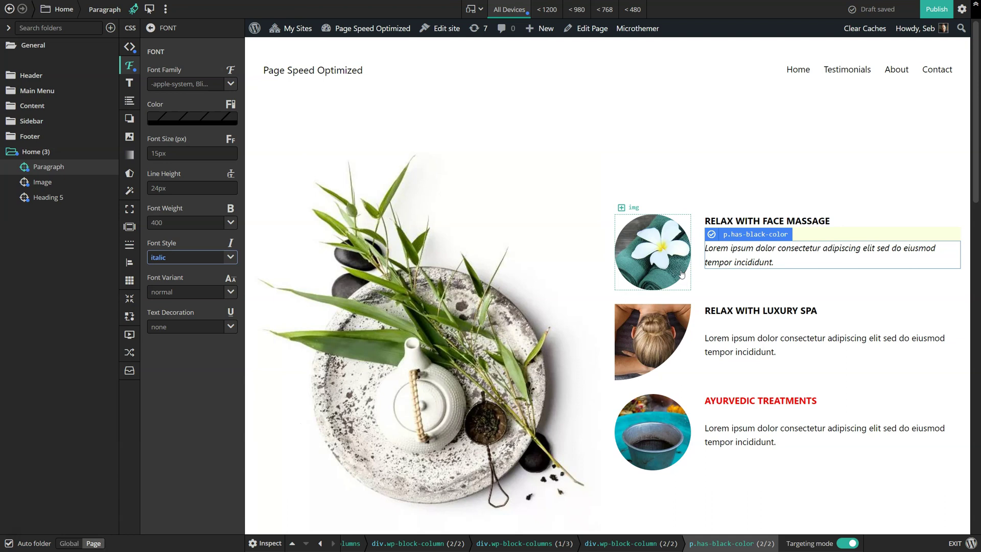
# Step: Select the portrait section's teal name heading further down the page and set its colour to red
pyautogui.scroll(-1, 609, 237)
pyautogui.scroll(-6, 609, 237)
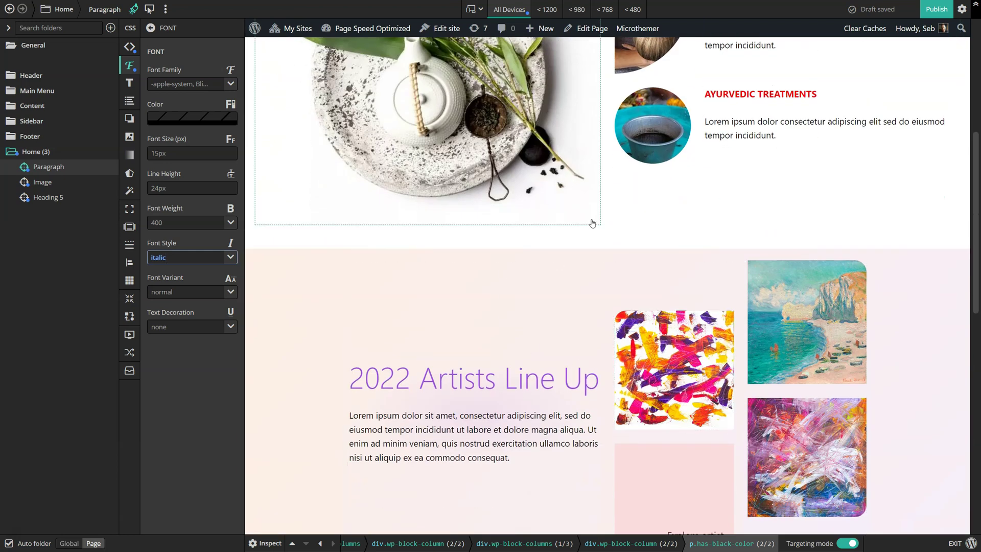
pyautogui.scroll(-5, 589, 222)
pyautogui.scroll(-3, 588, 230)
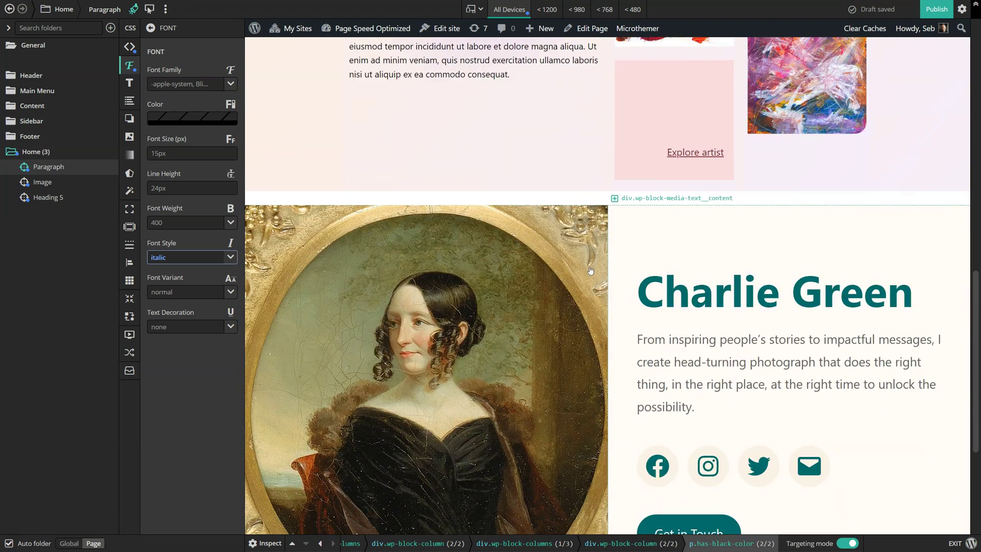
pyautogui.click(724, 298)
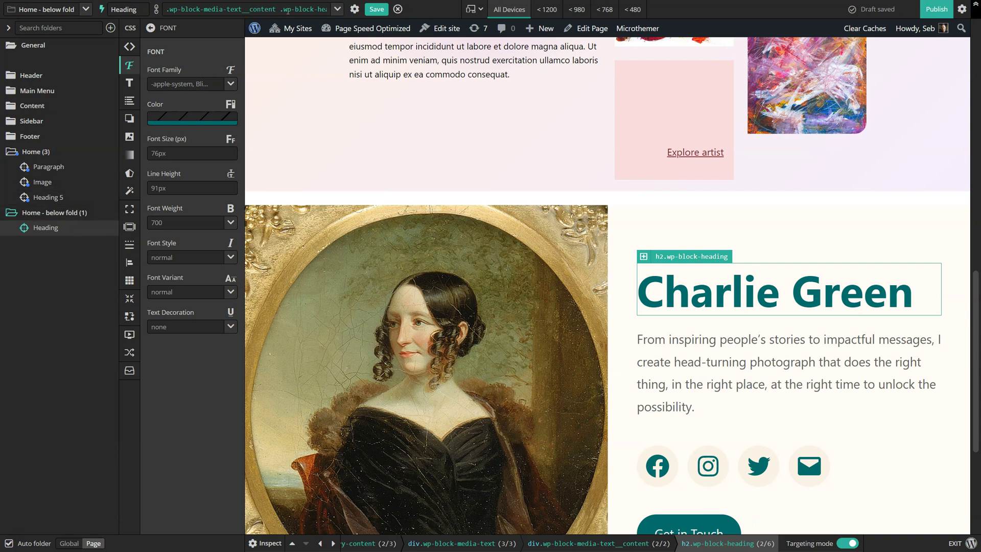
pyautogui.click(172, 119)
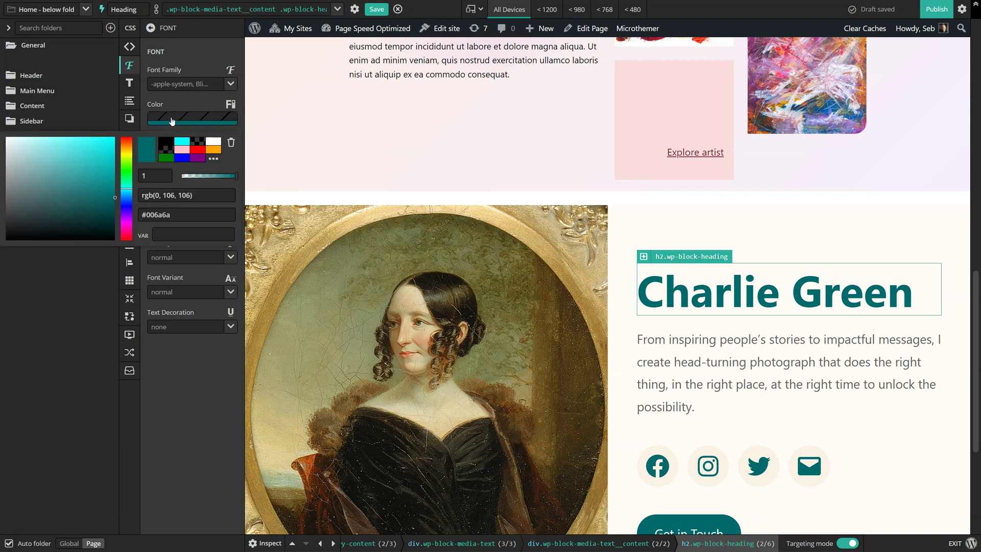
pyautogui.click(199, 155)
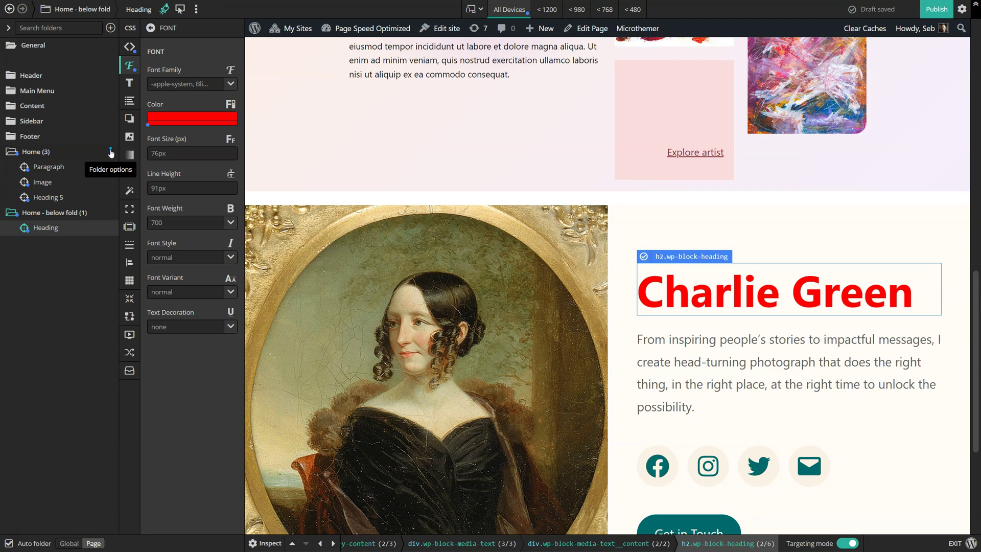
# Step: Review the Home and Home - below fold folder settings, confirming the is_page("home") condition and async external file
pyautogui.click(111, 152)
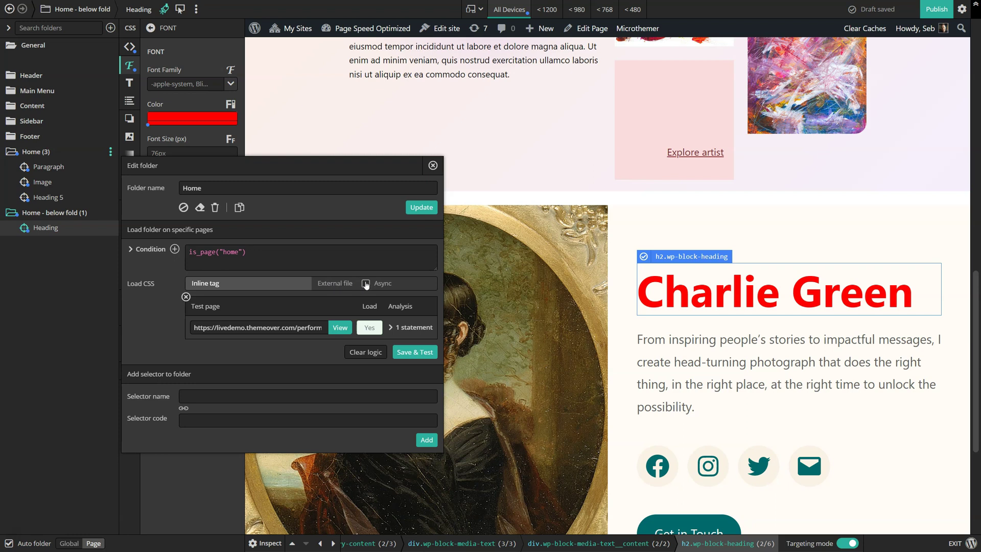
pyautogui.click(433, 165)
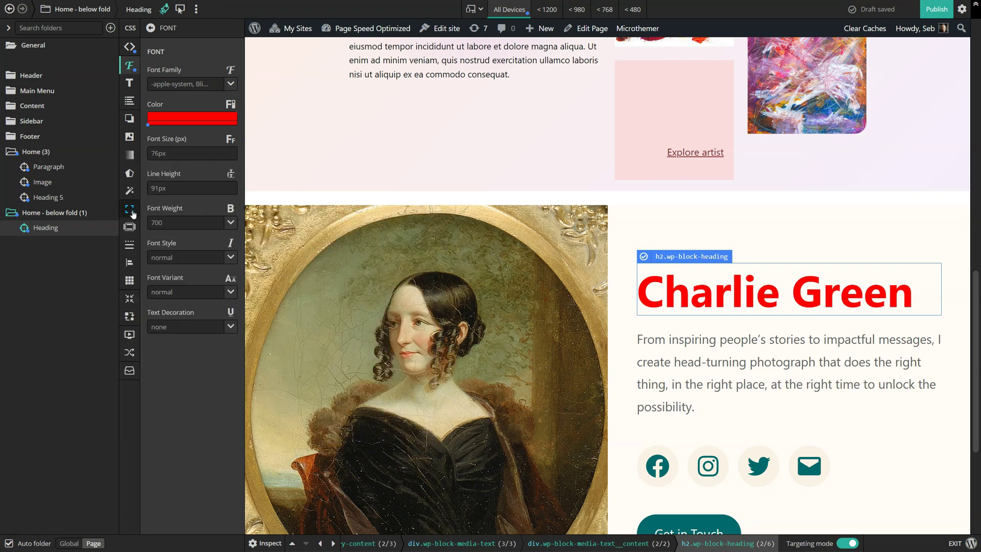
pyautogui.click(110, 212)
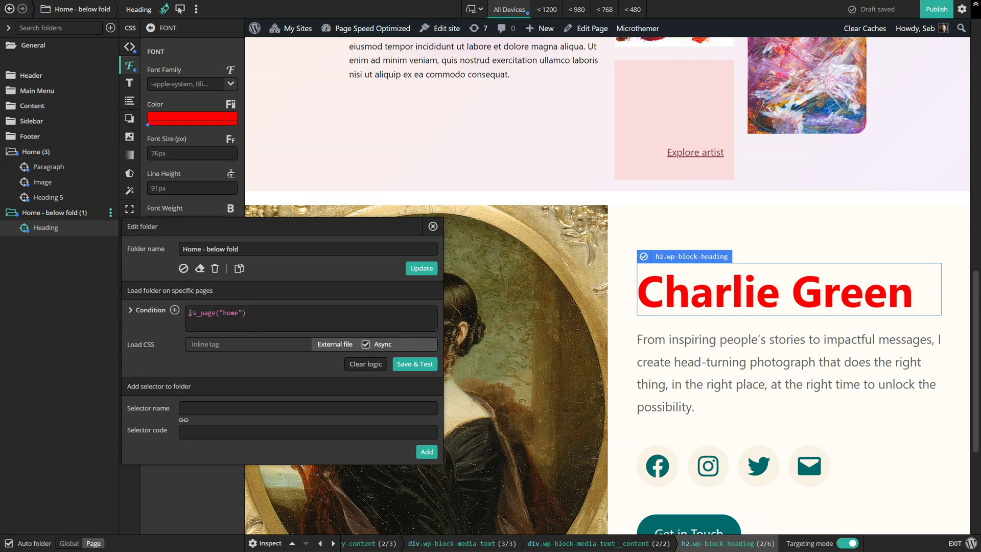
pyautogui.click(253, 314)
pyautogui.click(433, 227)
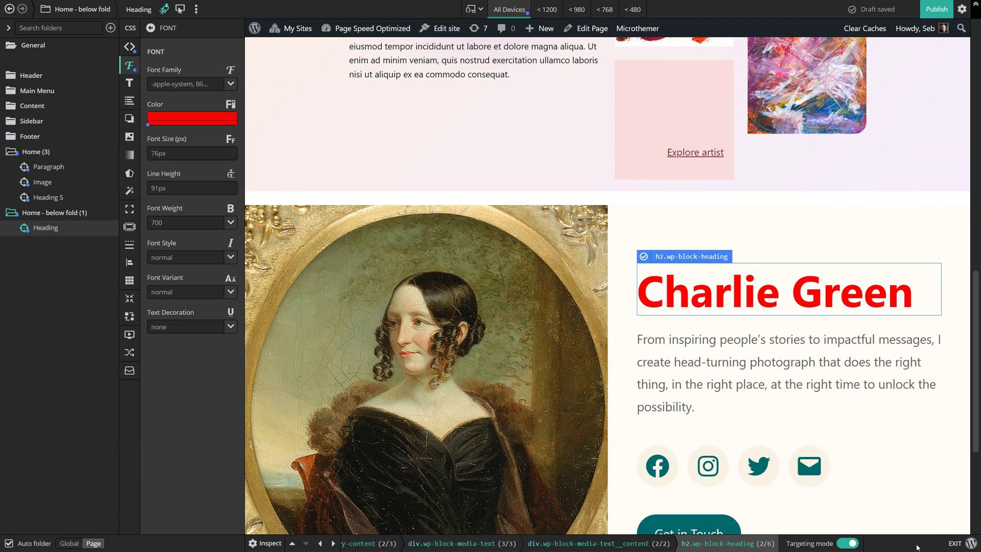
# Step: Inspect the Ayurvedic heading in Chrome and view its red rule inside microthemer-home-inline-css in Sources
pyautogui.moveTo(970, 542)
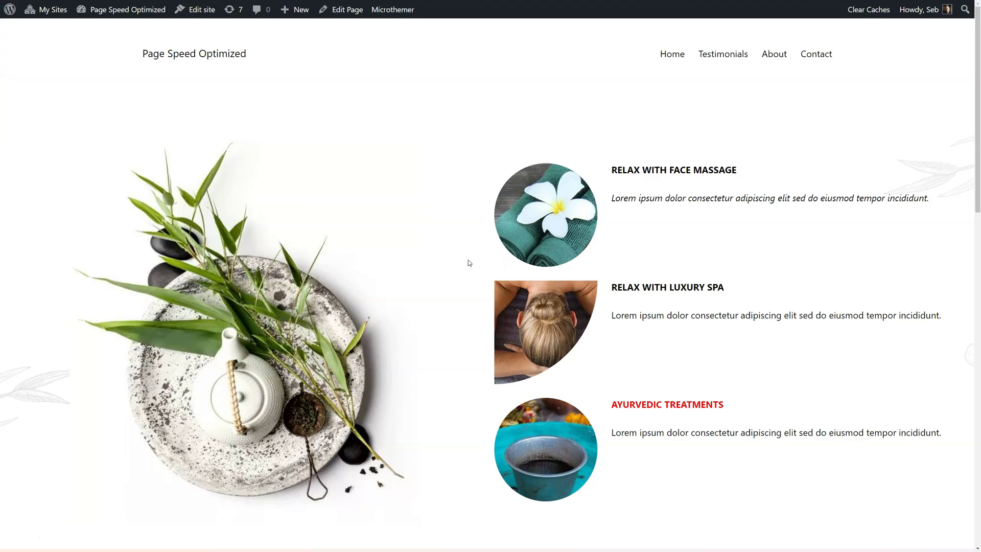
pyautogui.rightClick(646, 404)
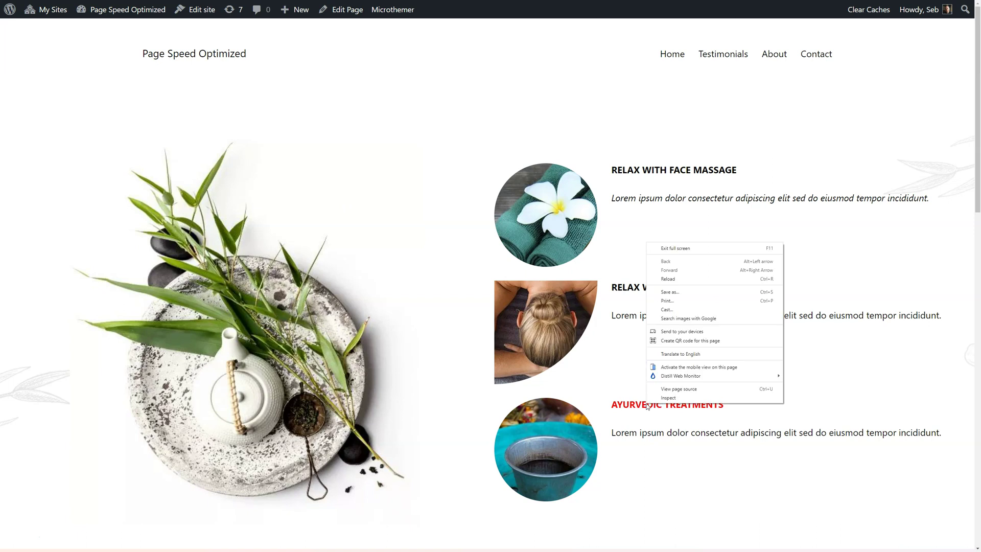
pyautogui.click(681, 399)
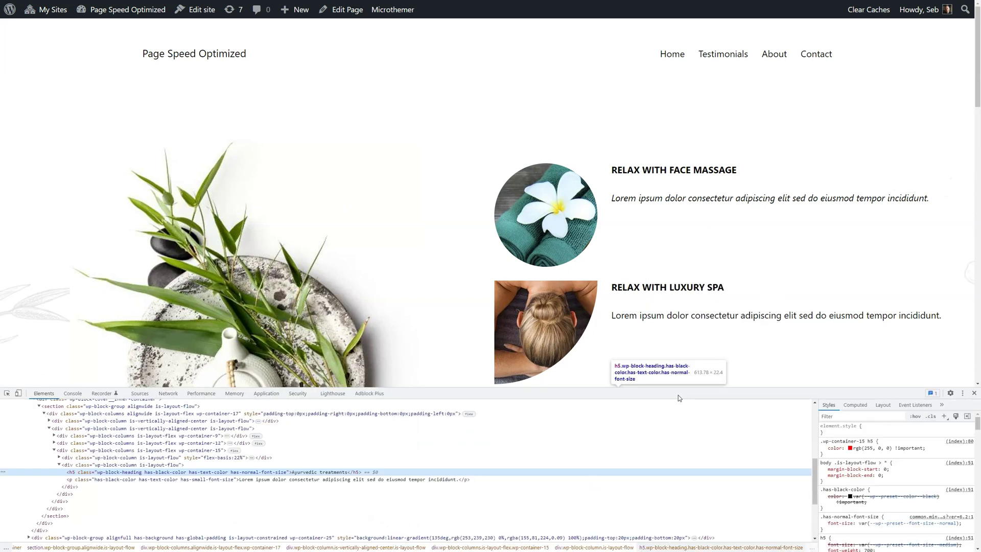
pyautogui.click(954, 441)
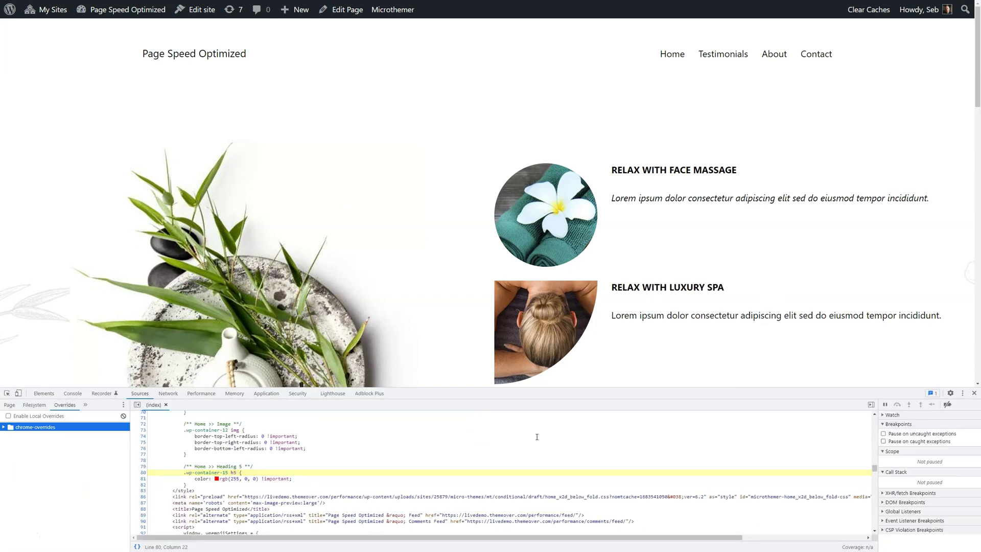
pyautogui.scroll(3, 207, 466)
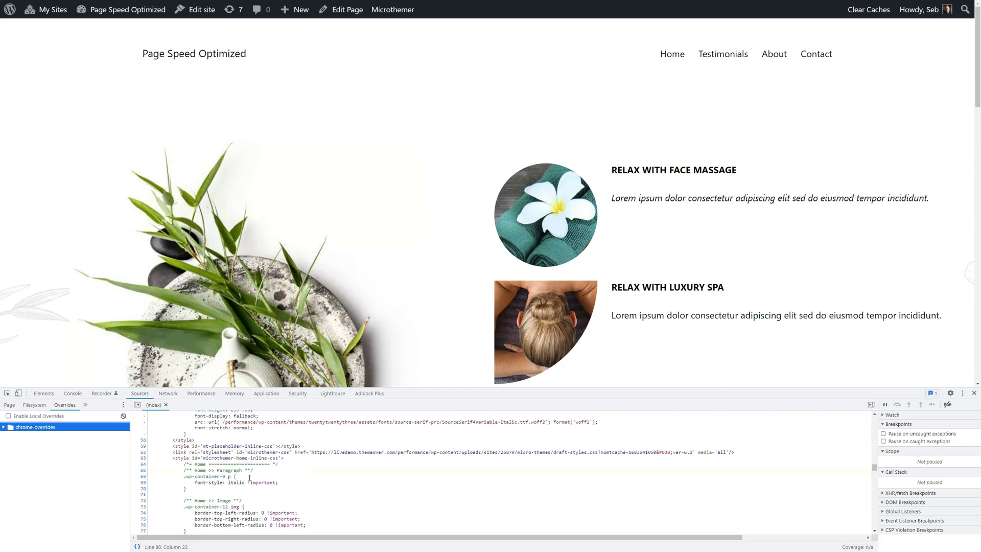
pyautogui.scroll(-2, 249, 477)
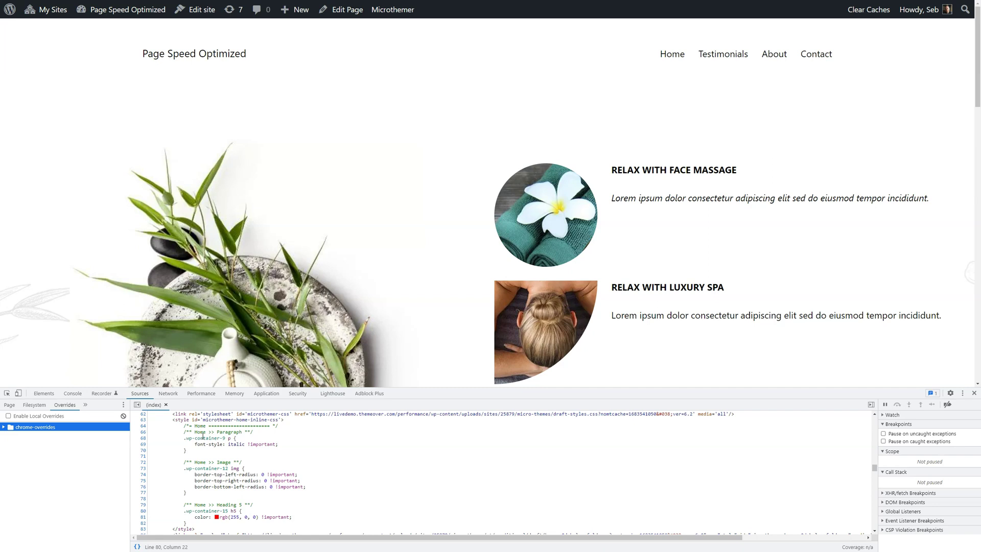
pyautogui.scroll(2, 200, 446)
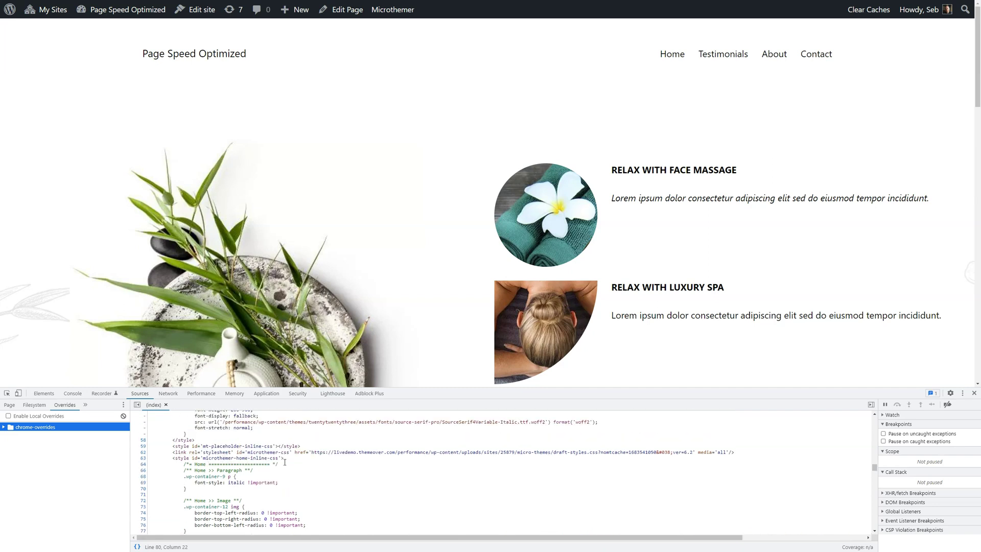
pyautogui.scroll(-2, 287, 462)
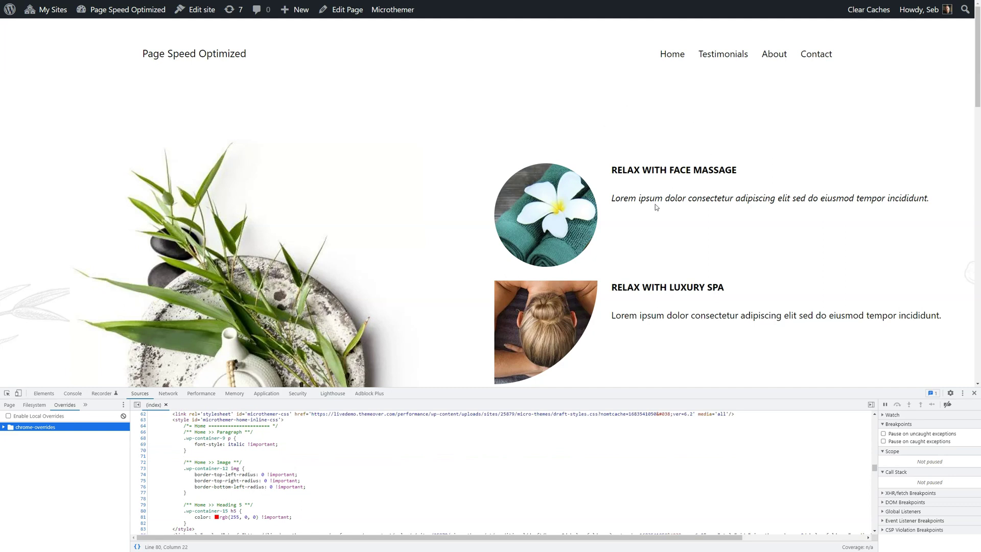
pyautogui.scroll(-2, 635, 247)
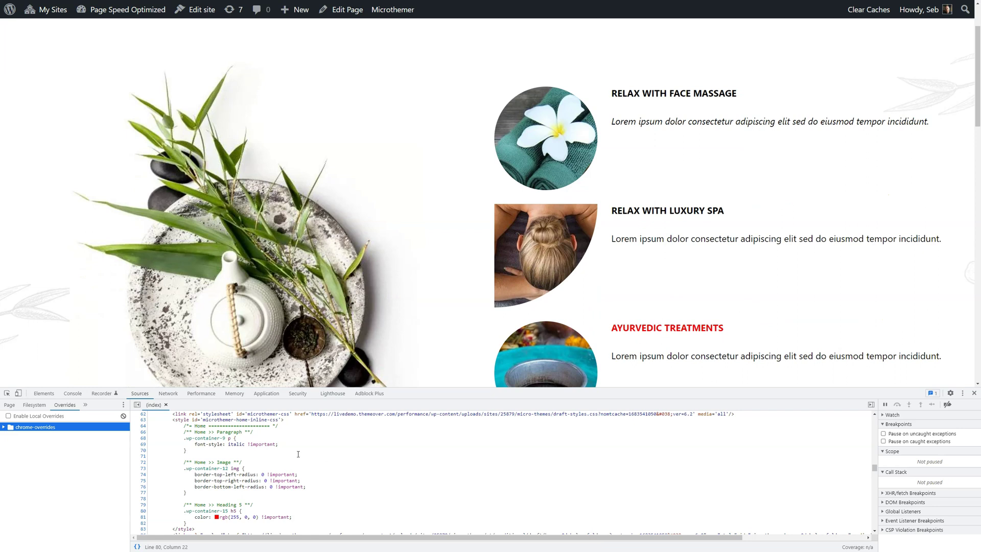
pyautogui.scroll(-2, 298, 453)
pyautogui.scroll(-2, 352, 451)
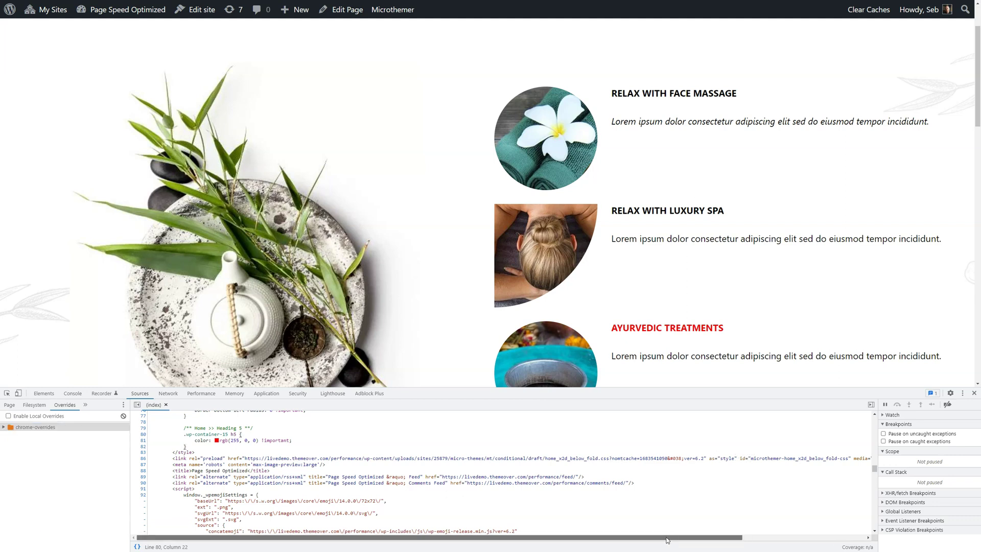
# Step: Scroll the page source to the preload link for home_x2d_below_fold.css
pyautogui.moveTo(670, 537); pyautogui.dragTo(606, 529)
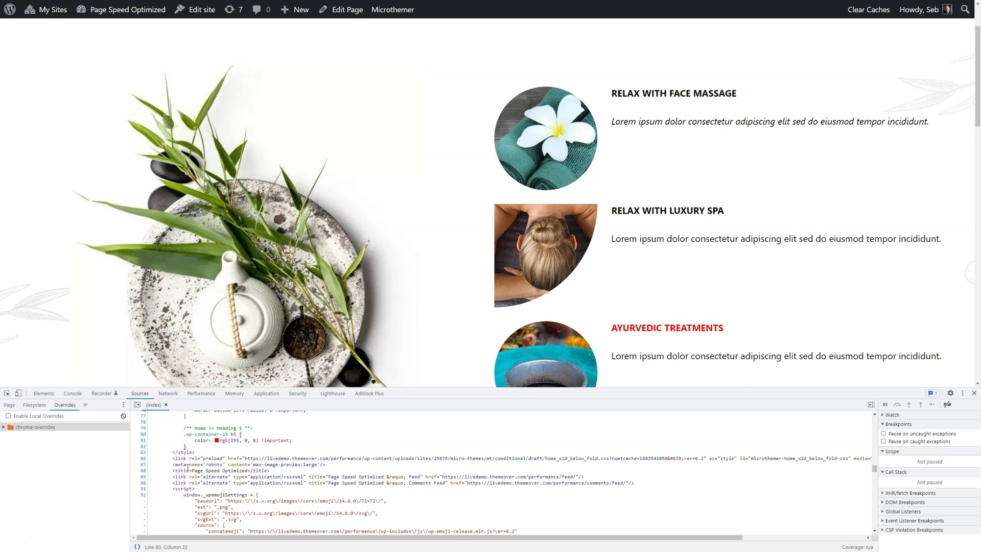
pyautogui.scroll(-2, 239, 470)
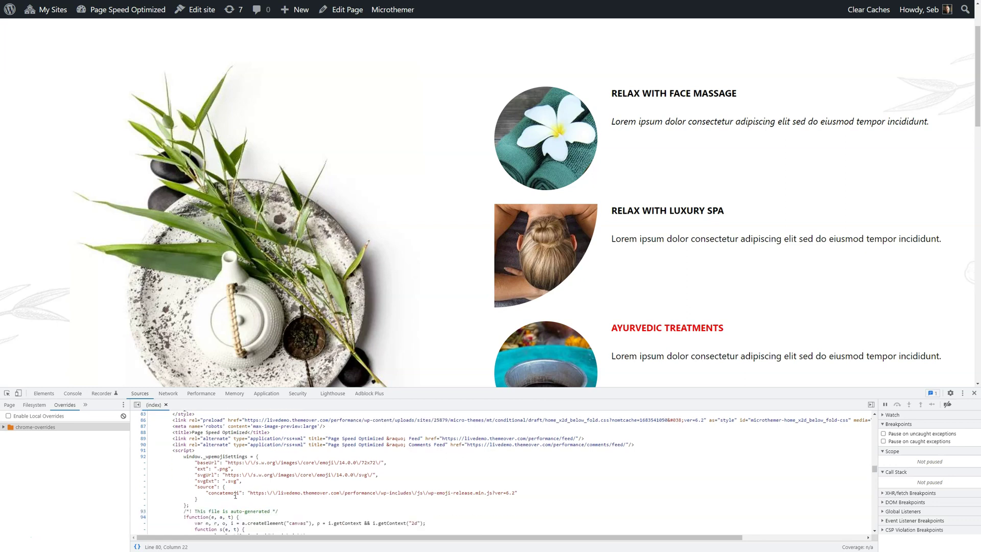
pyautogui.scroll(2, 264, 484)
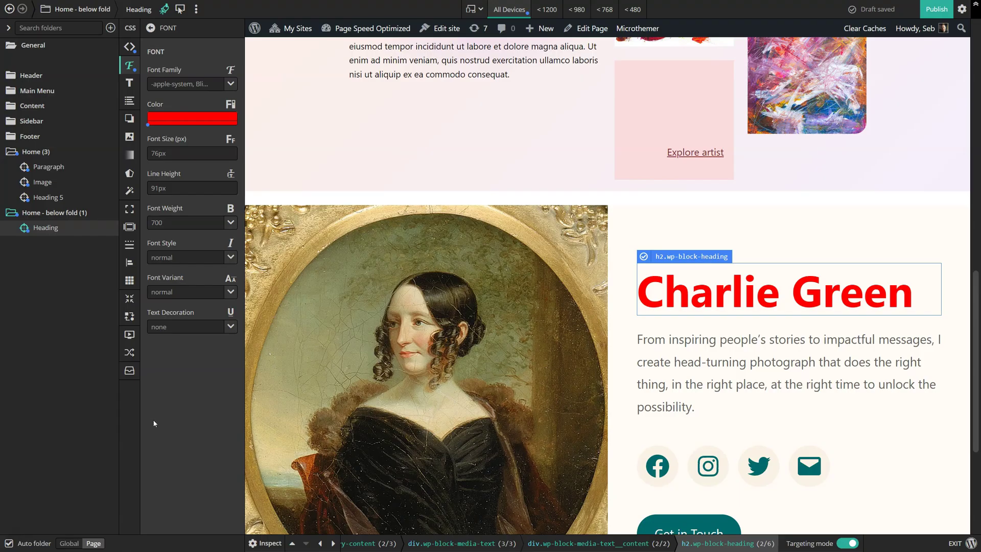
# Step: Publish the styles and open the live site frontend in a maximized Firefox window
pyautogui.click(962, 9)
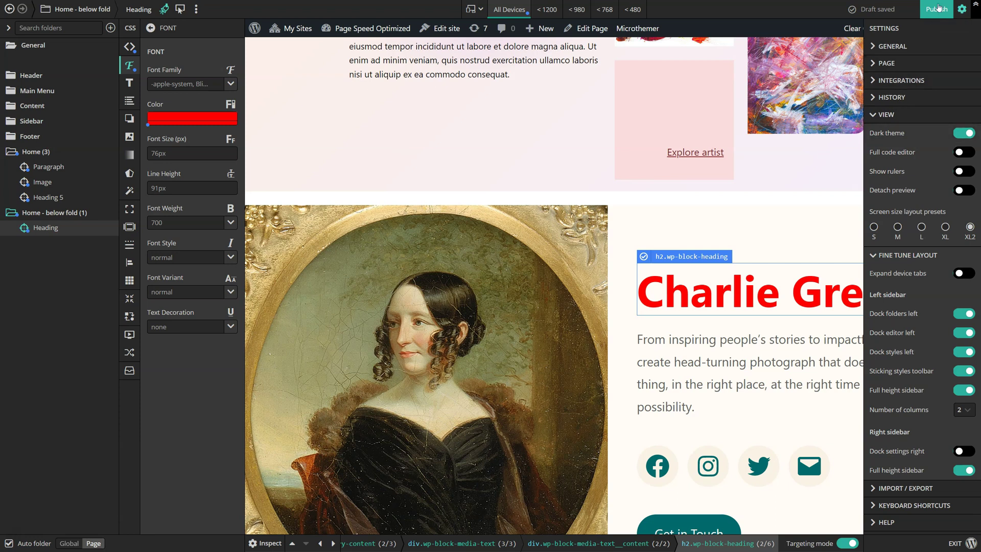
pyautogui.click(938, 8)
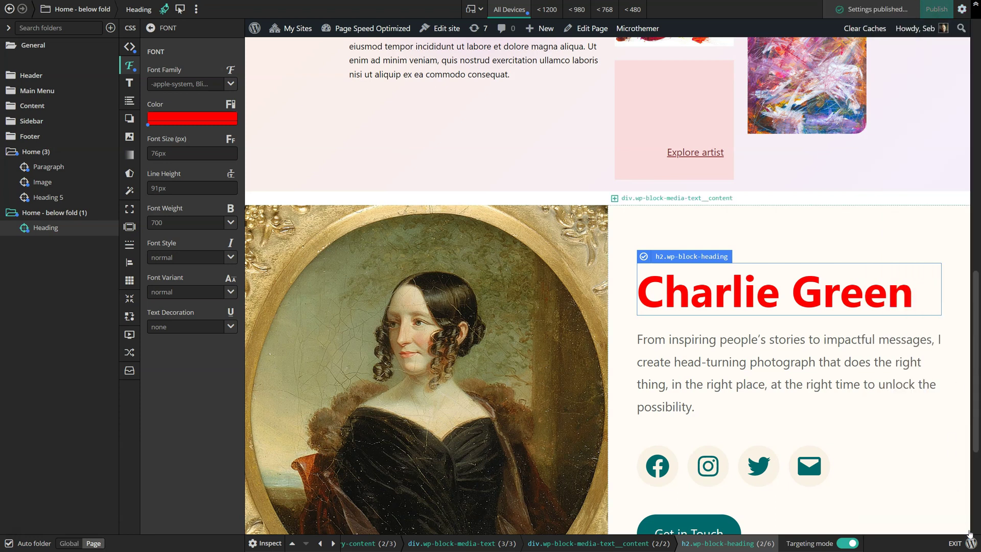
pyautogui.moveTo(971, 537)
pyautogui.rightClick(927, 531)
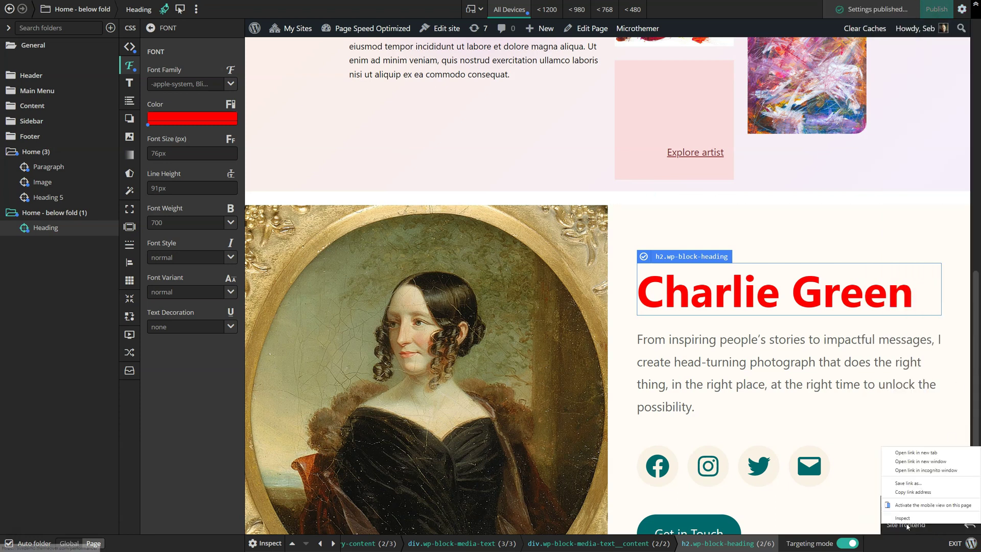
pyautogui.click(912, 484)
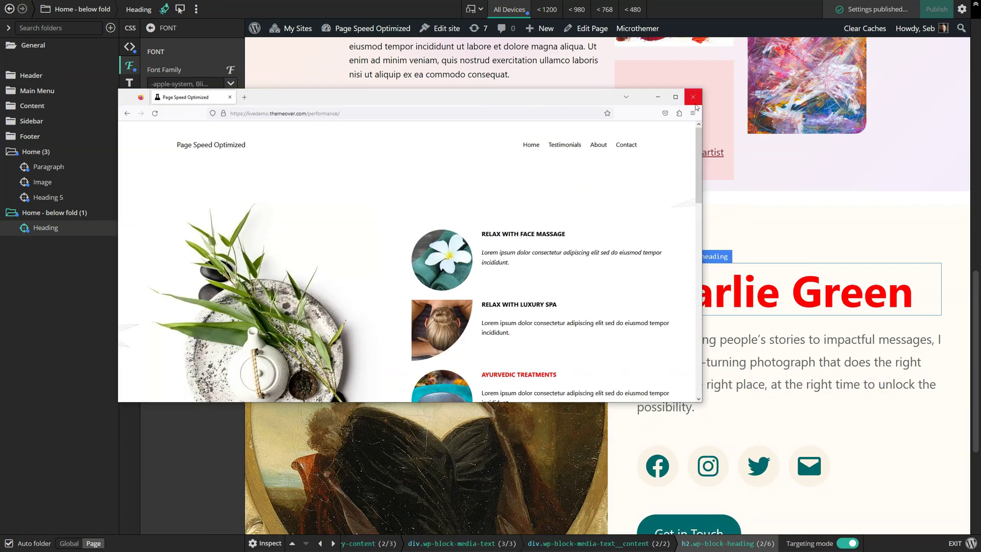
pyautogui.click(675, 97)
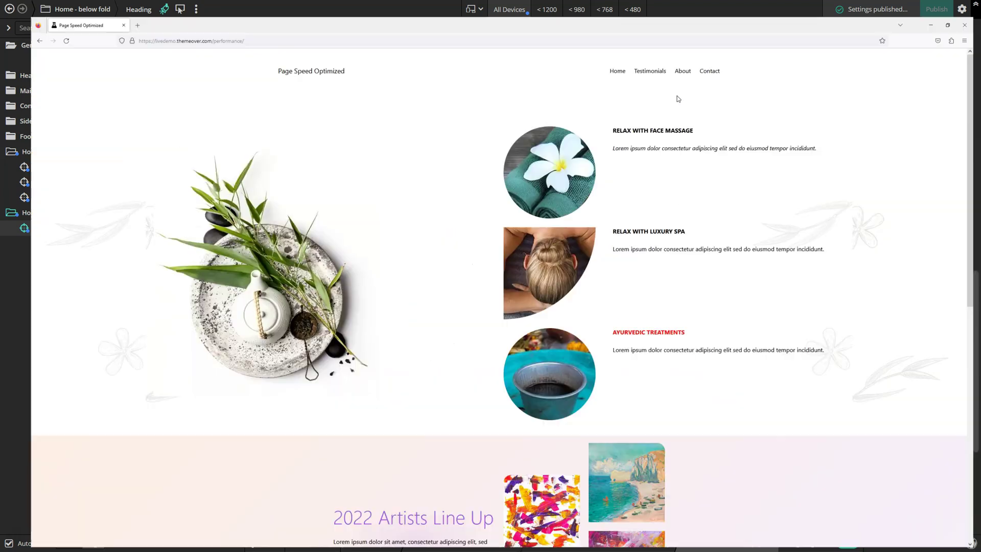
pyautogui.rightClick(642, 329)
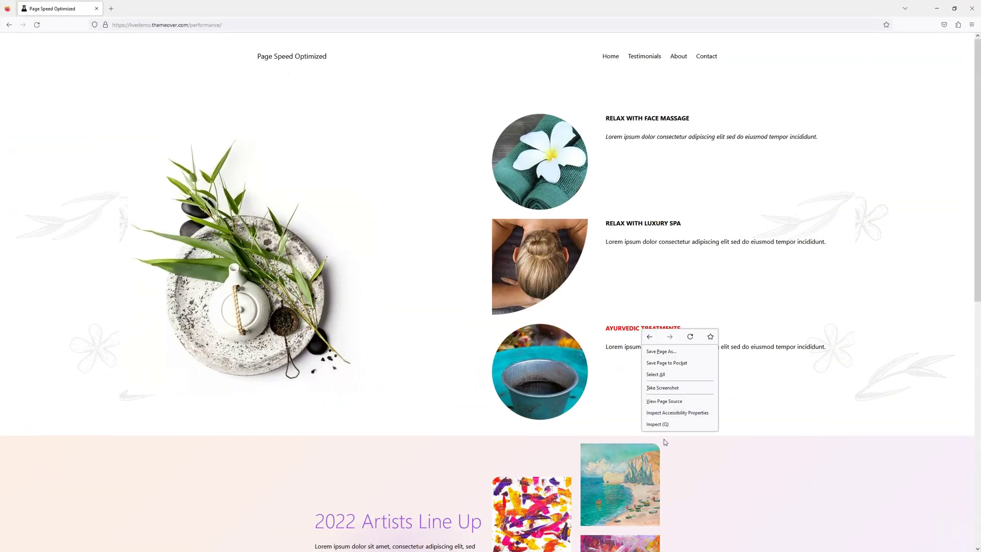
# Step: Search Firefox's inspector for .wp-container-15 h5, check the Home CSS and below-fold link, then close Firefox
pyautogui.click(658, 424)
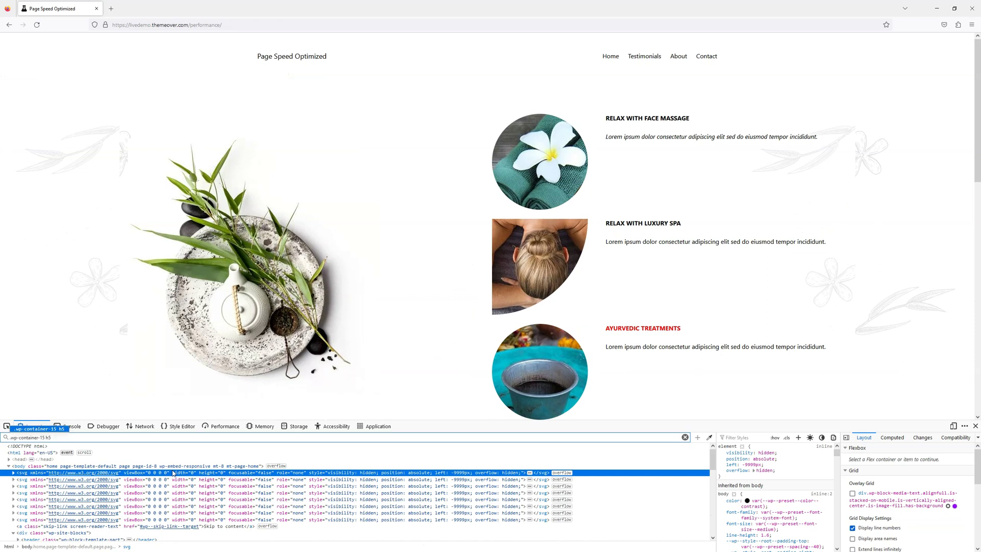
pyautogui.press('Return')
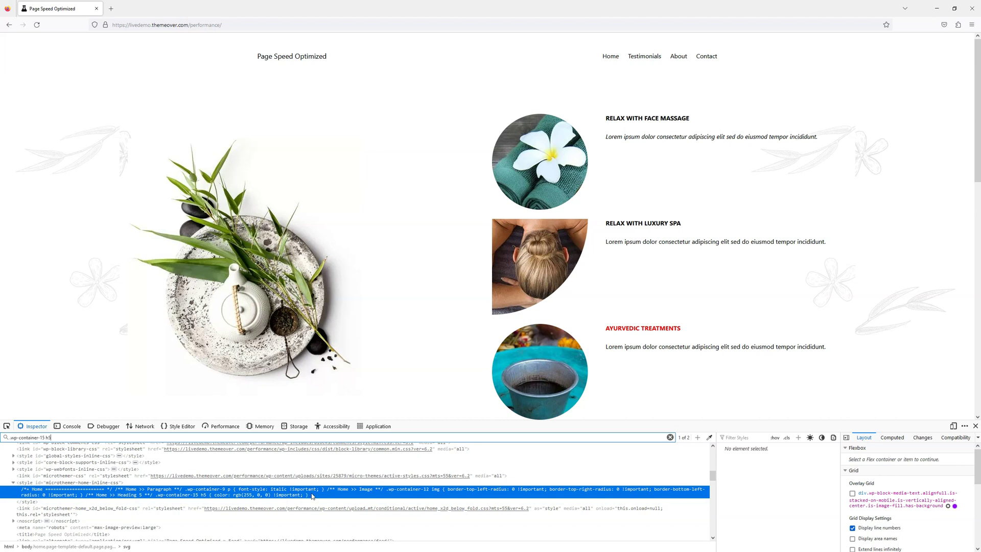
pyautogui.click(973, 9)
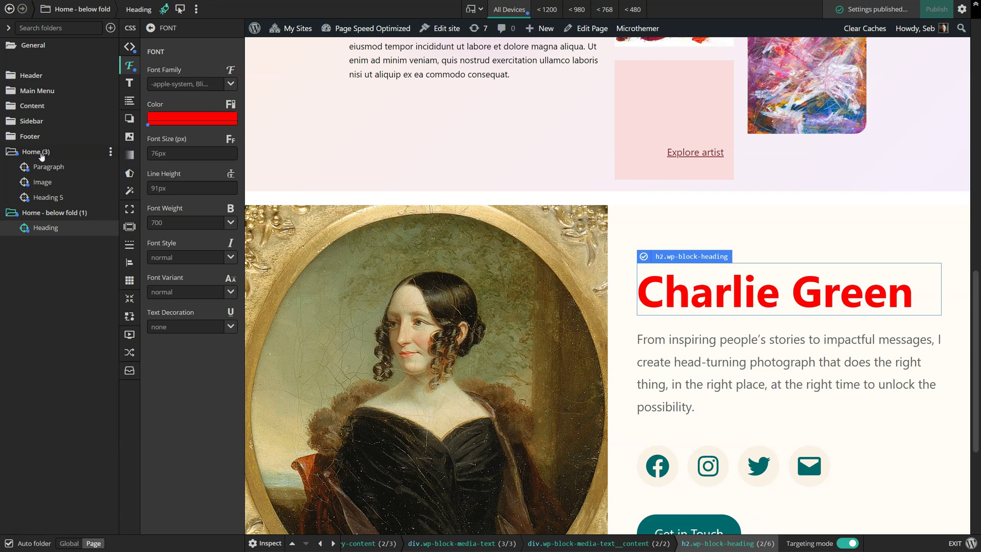
# Step: Add the Testimonials page as an 'or' alternative to the Home folder's load condition
pyautogui.click(110, 152)
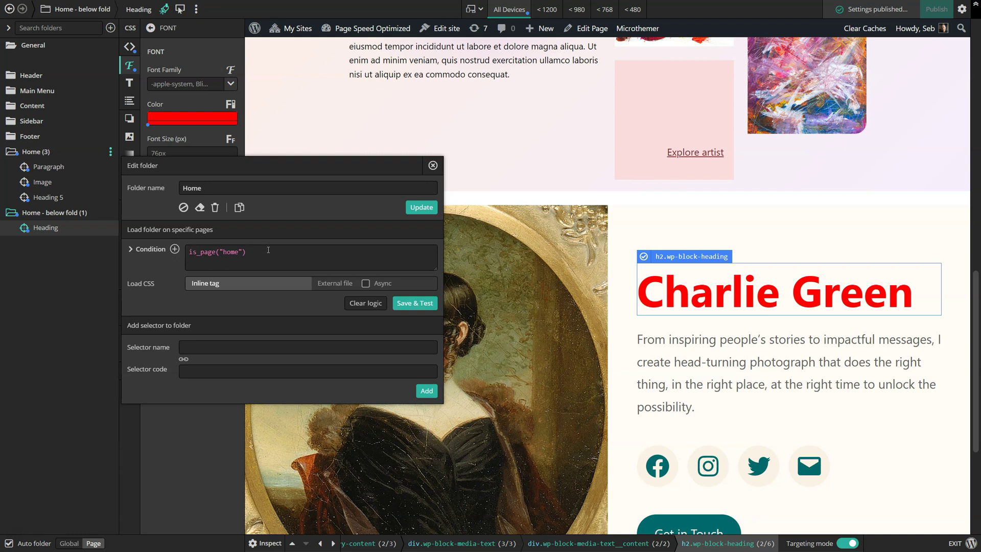
pyautogui.click(175, 249)
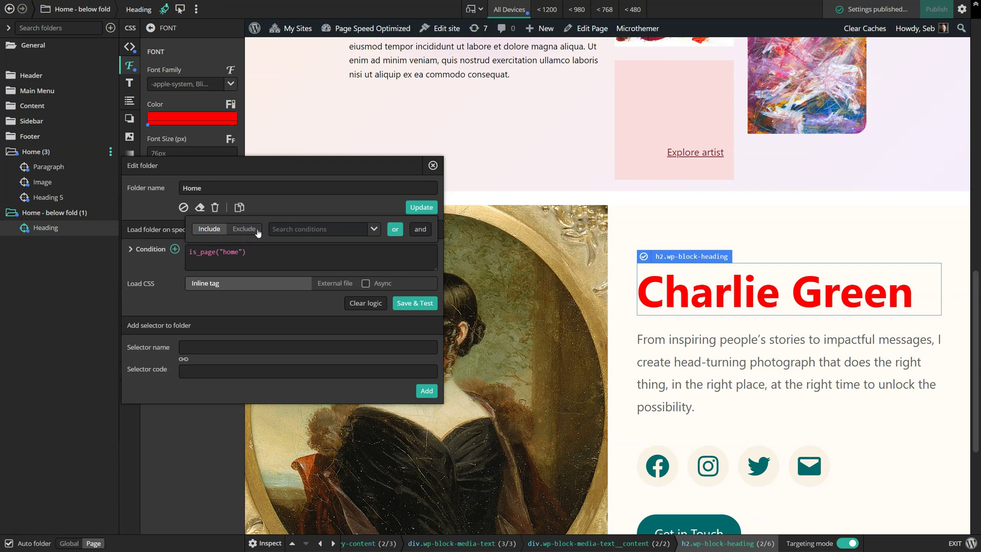
pyautogui.click(313, 229)
pyautogui.scroll(-3, 323, 276)
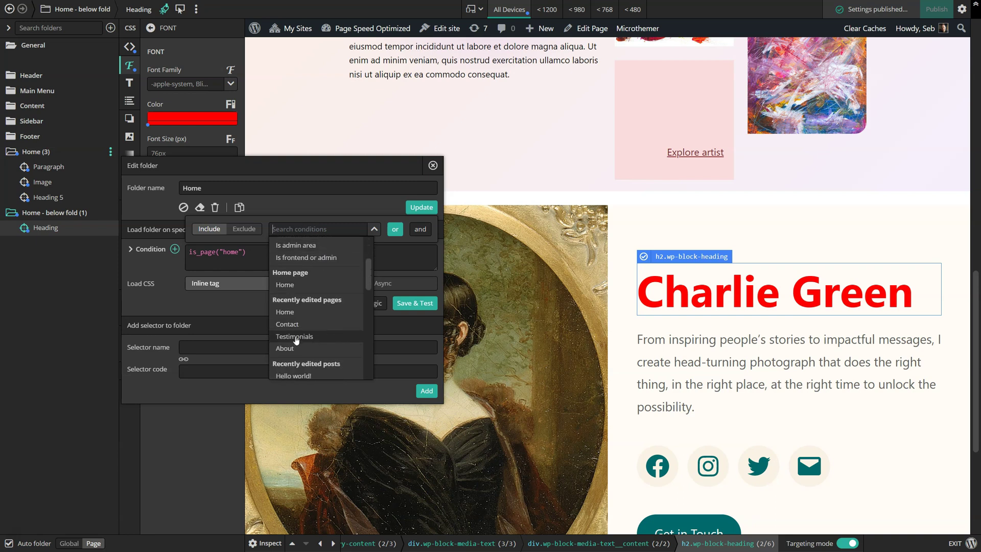
pyautogui.click(295, 337)
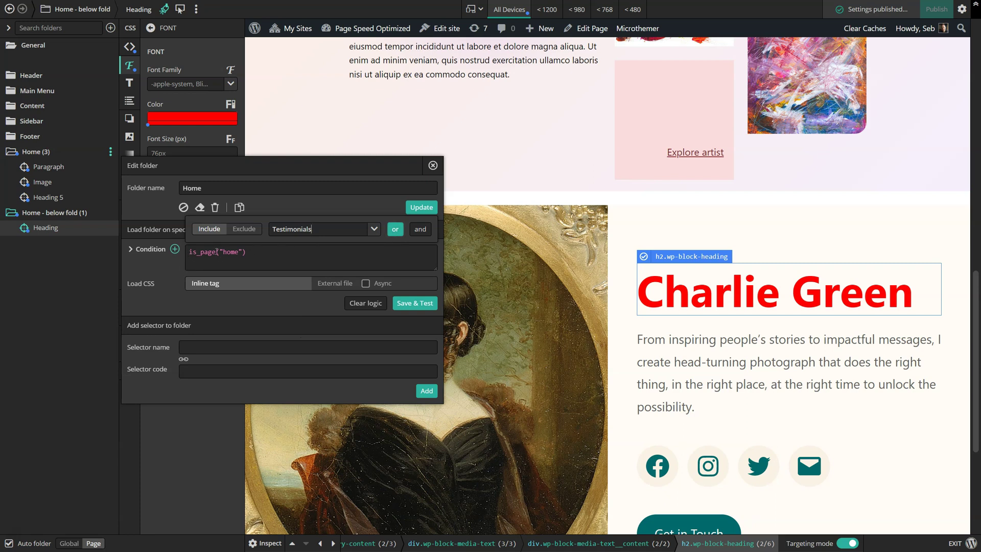
pyautogui.click(396, 230)
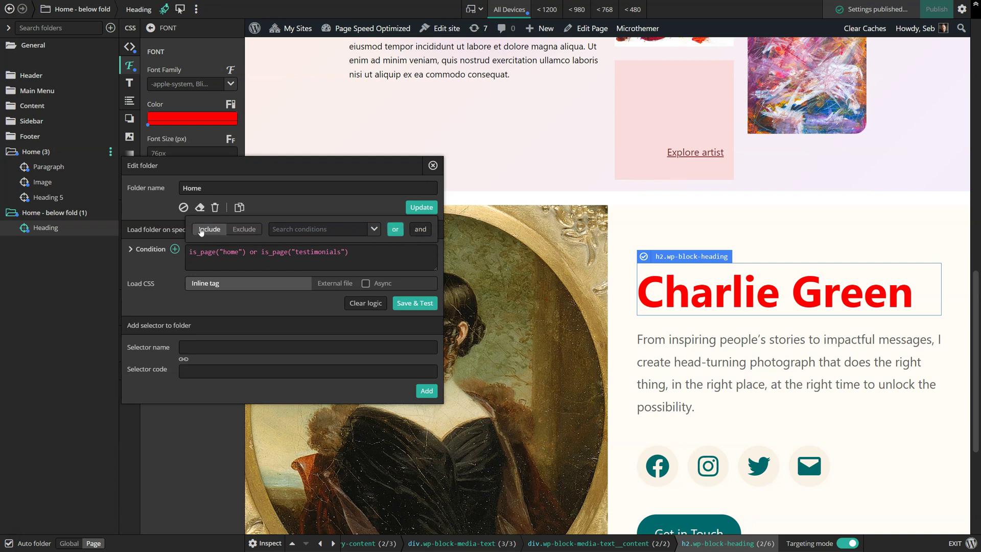
# Step: Save and test the condition, review each statement's evaluation, then close the folder editor
pyautogui.click(415, 303)
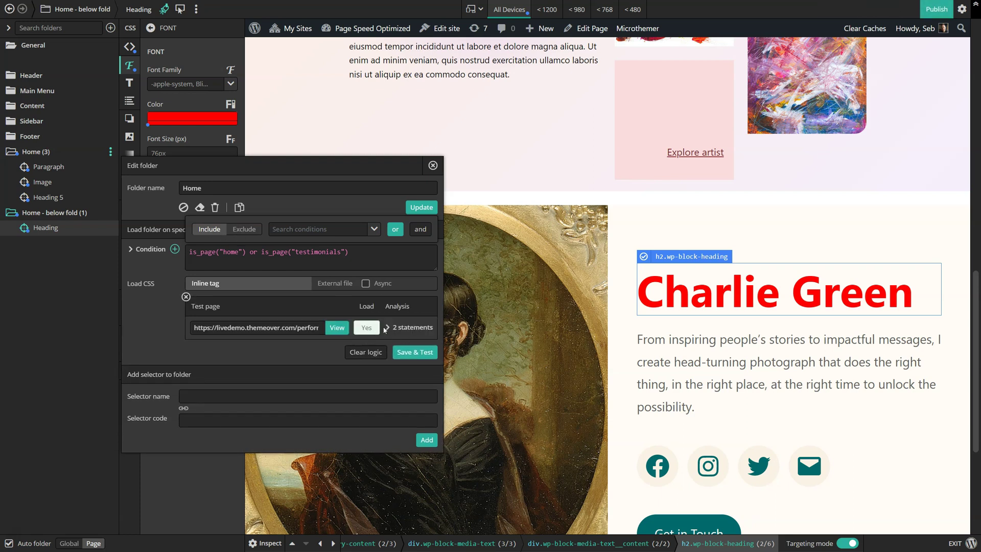
pyautogui.click(403, 328)
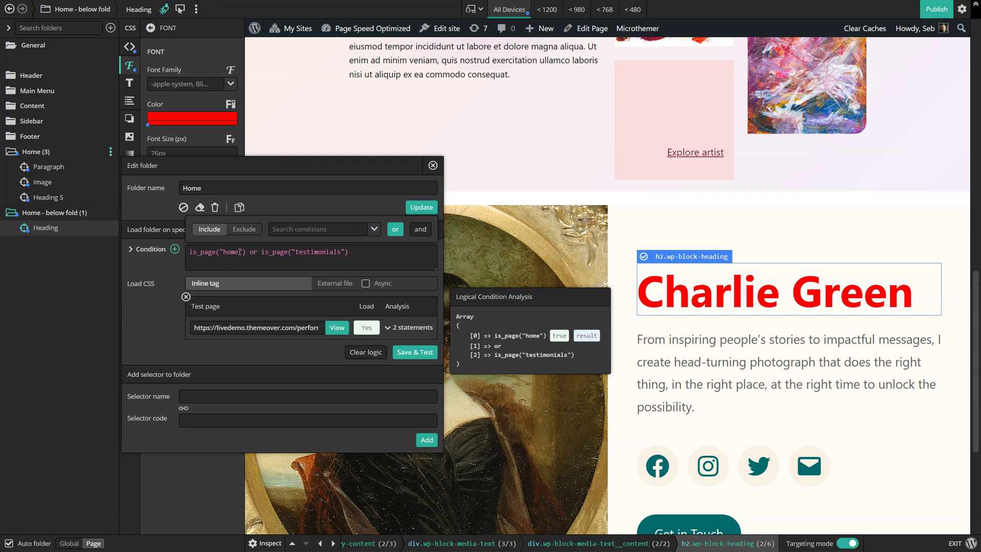
pyautogui.click(433, 165)
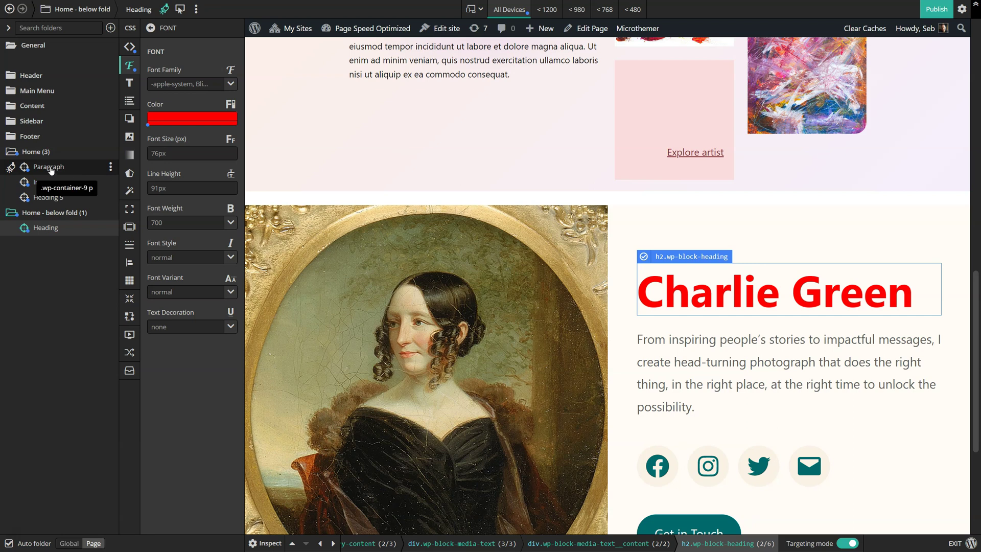
# Step: Strip the '.wp-container-9 ' prefix from the Paragraph selector's code so it targets every paragraph
pyautogui.click(82, 164)
pyautogui.click(129, 47)
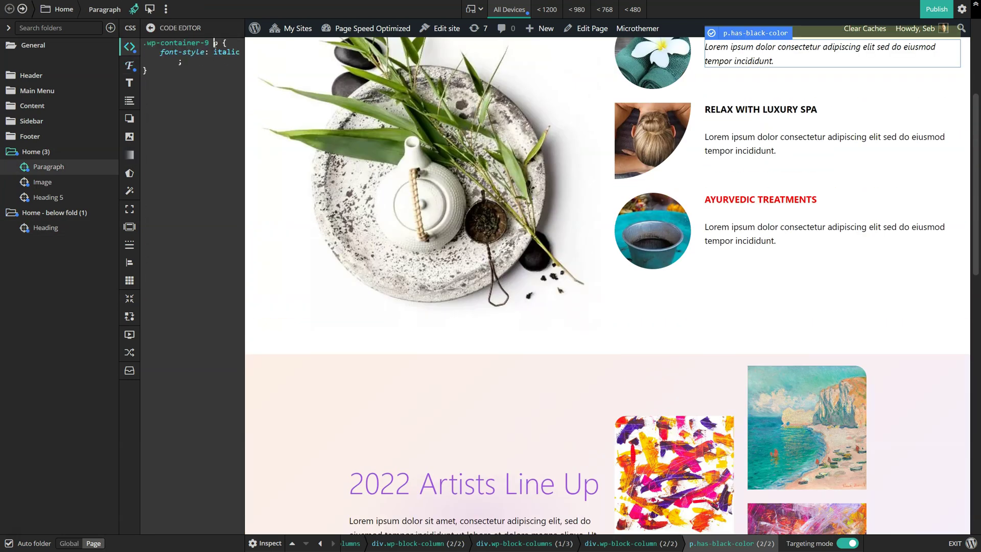
pyautogui.click(215, 43)
pyautogui.moveTo(145, 47); pyautogui.dragTo(144, 45)
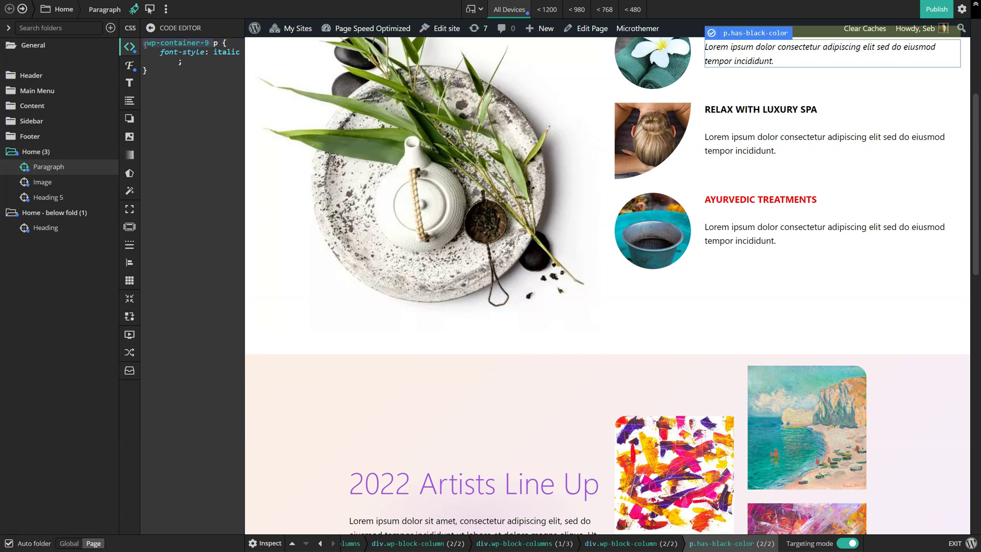
pyautogui.press('BackSpace')
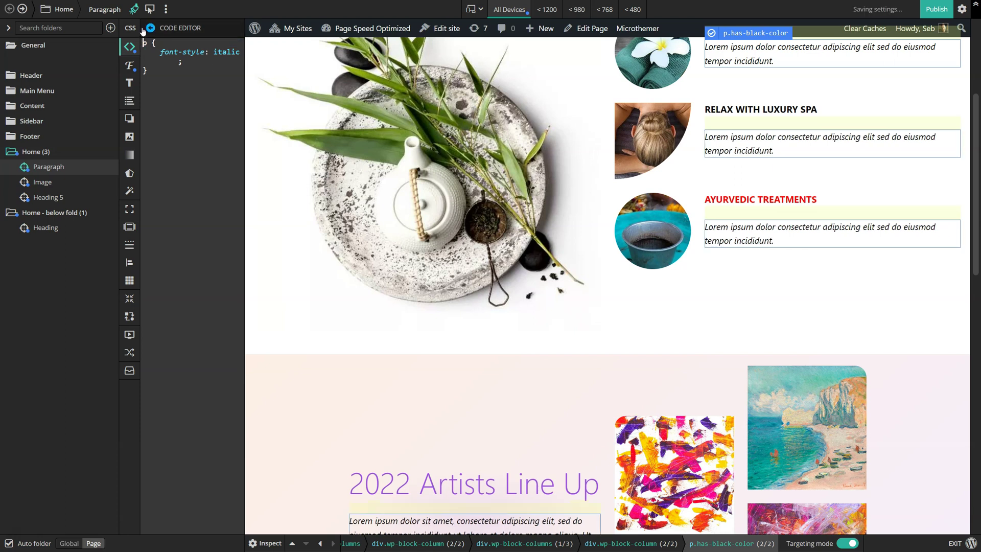
pyautogui.scroll(2, 745, 159)
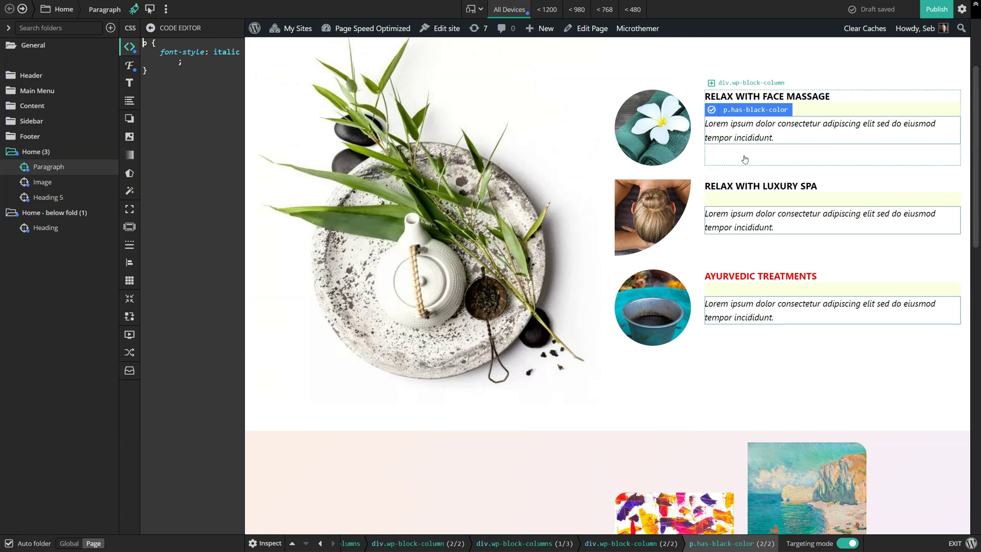
pyautogui.scroll(3, 744, 159)
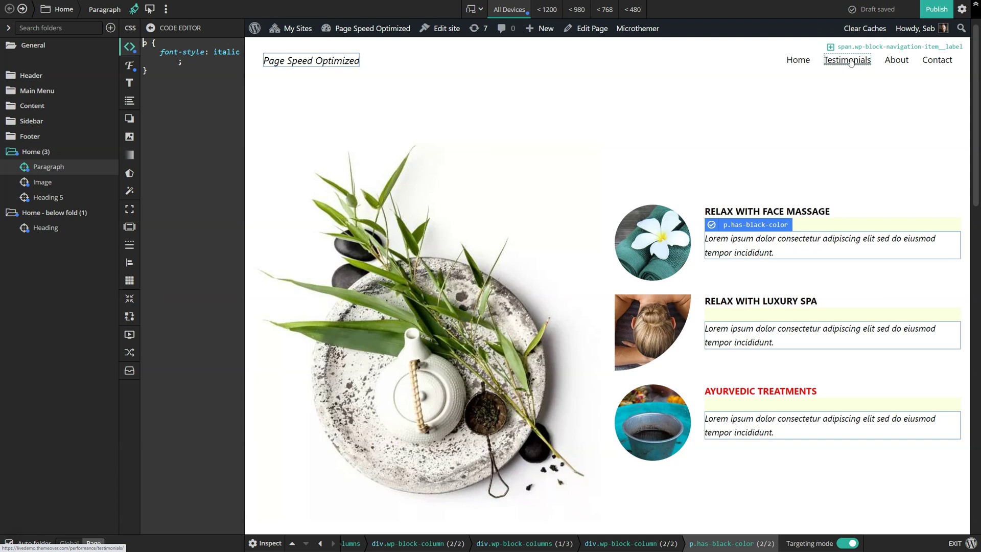
# Step: Show the Testimonials page in the preview and delete the Paragraph rule's font-style: italic line
pyautogui.click(850, 62)
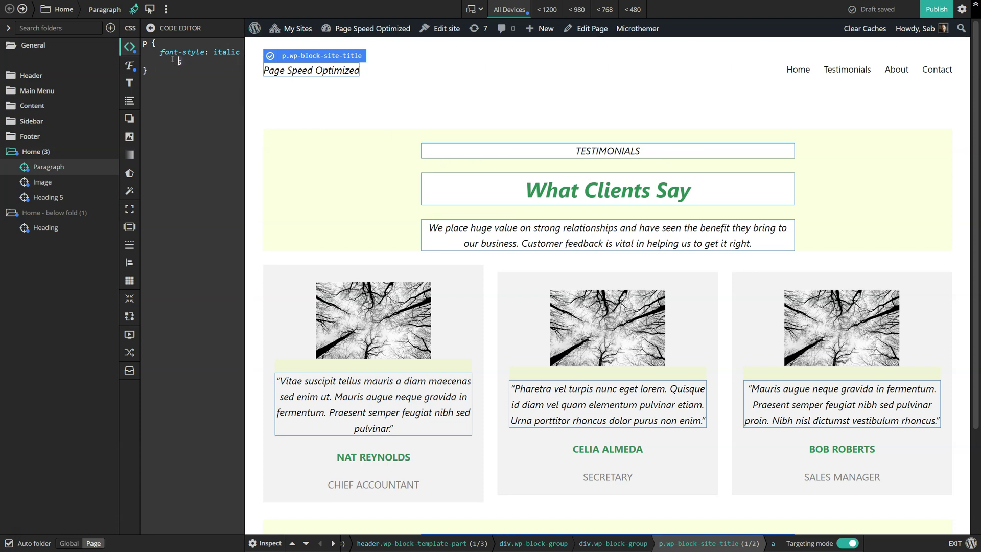
pyautogui.moveTo(173, 59); pyautogui.dragTo(161, 53)
pyautogui.press('BackSpace')
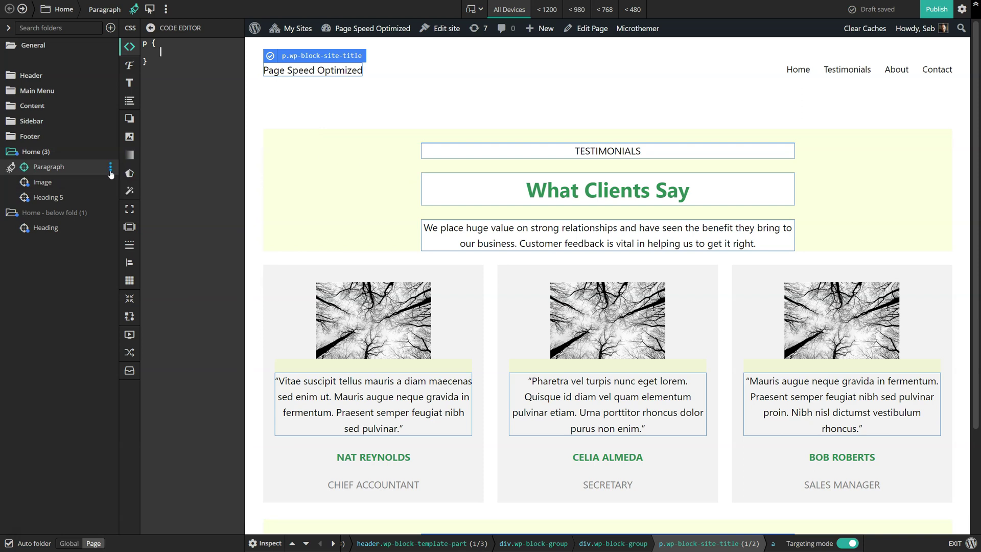
# Step: Delete the Paragraph selector, then copy a function from the Home folder's PHP condition reference
pyautogui.click(111, 170)
pyautogui.click(212, 254)
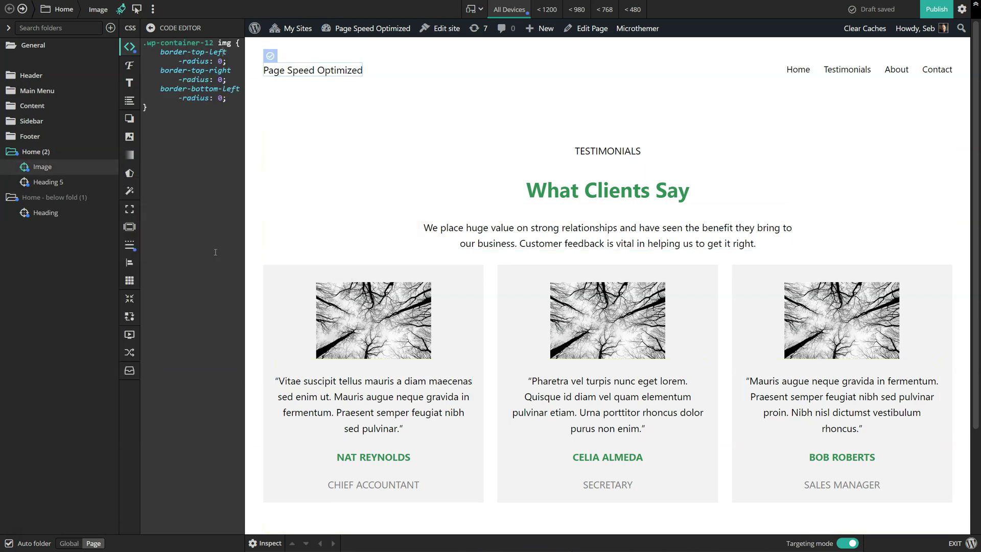
pyautogui.click(110, 151)
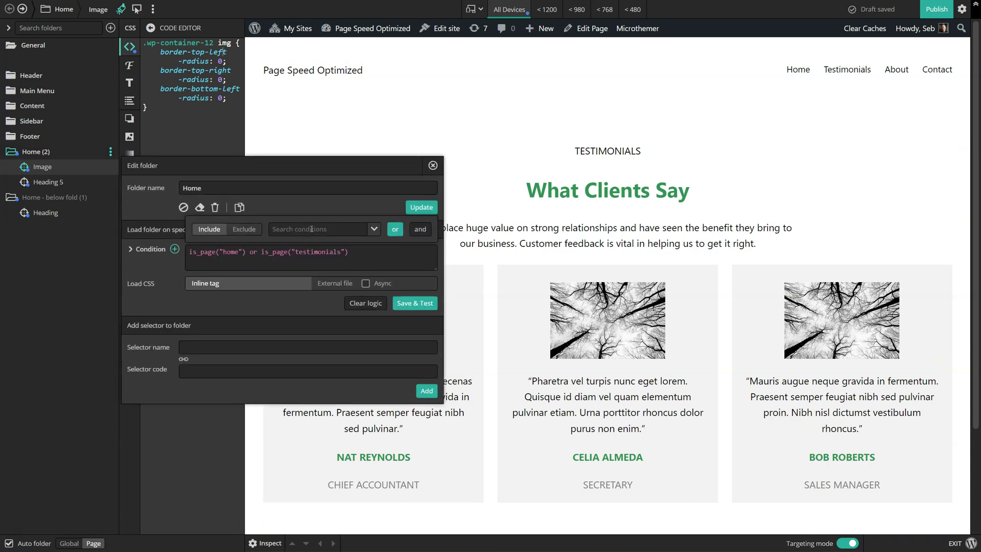
pyautogui.click(150, 251)
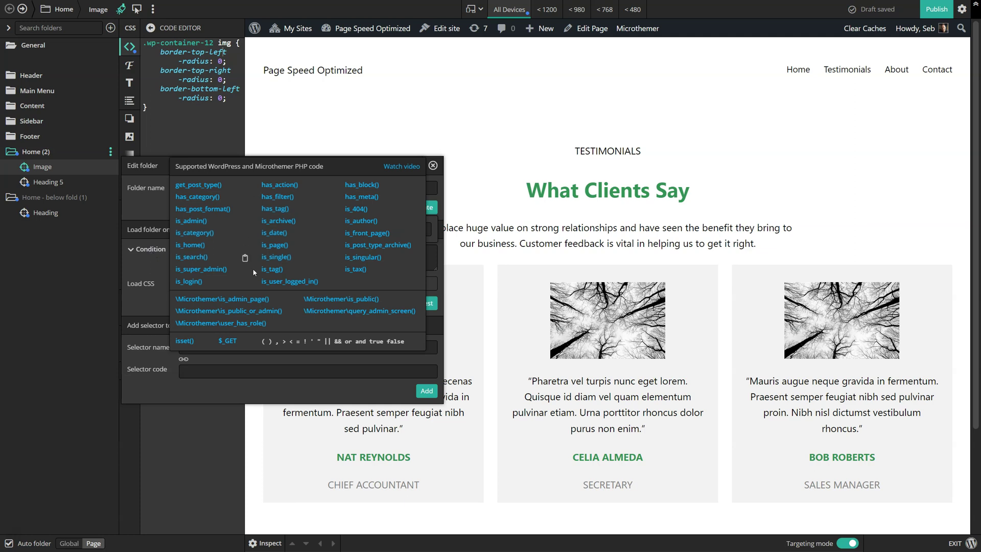
pyautogui.moveTo(280, 289)
pyautogui.moveTo(297, 189)
pyautogui.moveTo(298, 222)
pyautogui.click(328, 223)
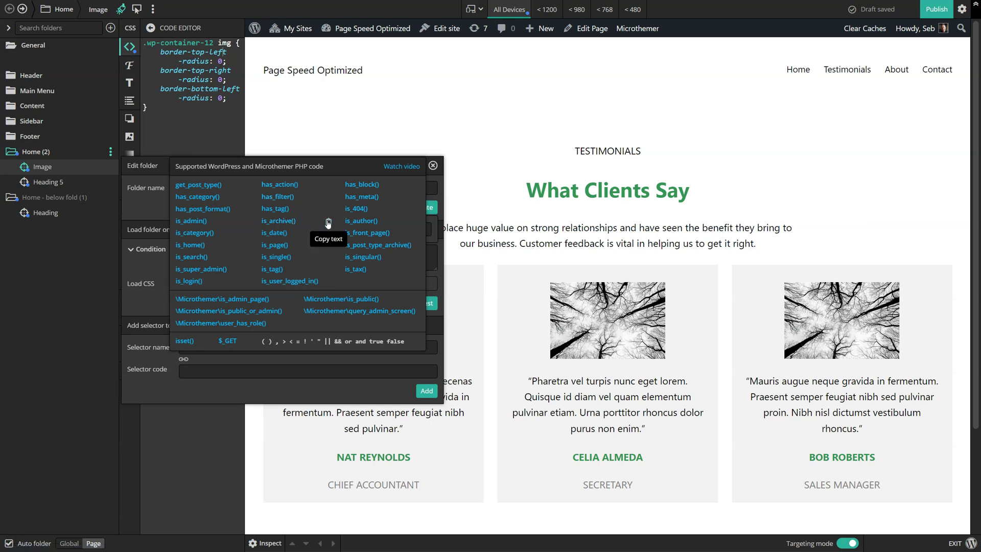
pyautogui.moveTo(197, 200)
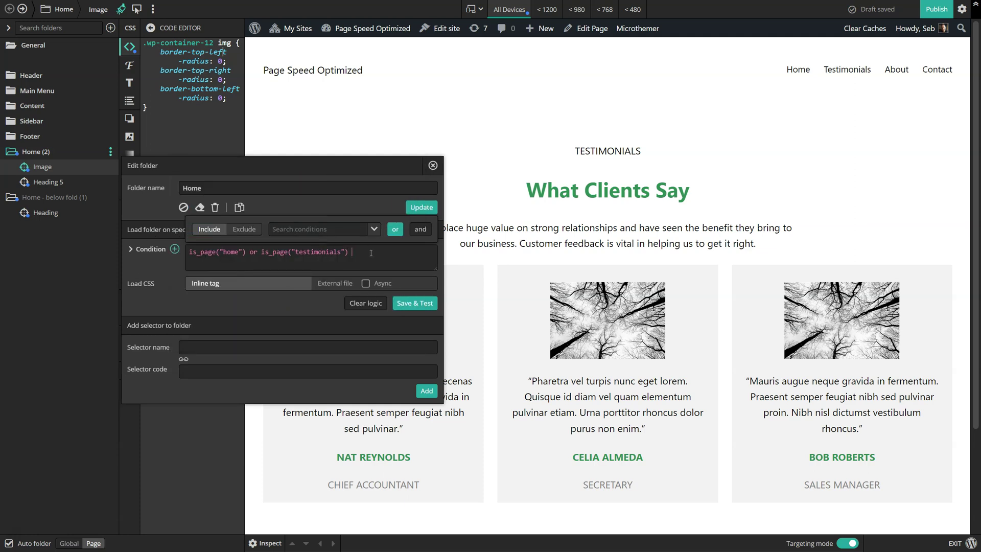
# Step: Paste \Microthemer\is_public_or_admin() into the Home condition, then delete it again
pyautogui.hotkey('ctrl', 'v')
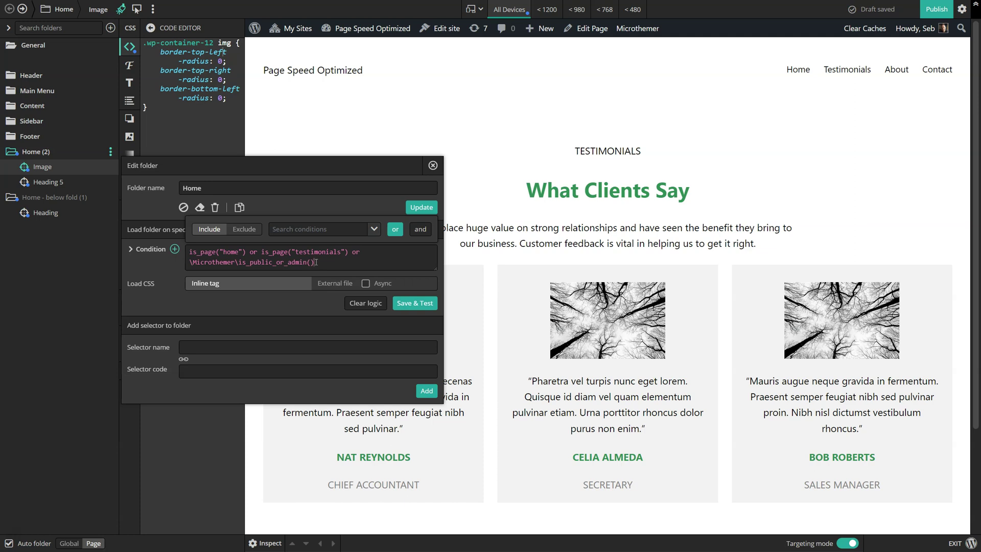
pyautogui.moveTo(325, 260); pyautogui.dragTo(348, 251)
pyautogui.press('BackSpace')
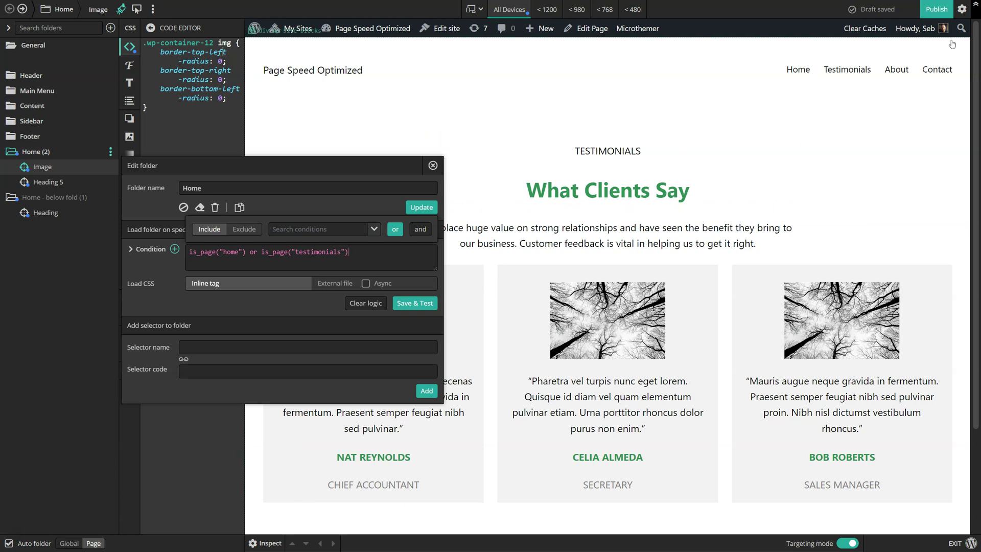
# Step: Bring up the Inactive section of Microthemer's preferences showing the manual loading code
pyautogui.click(962, 9)
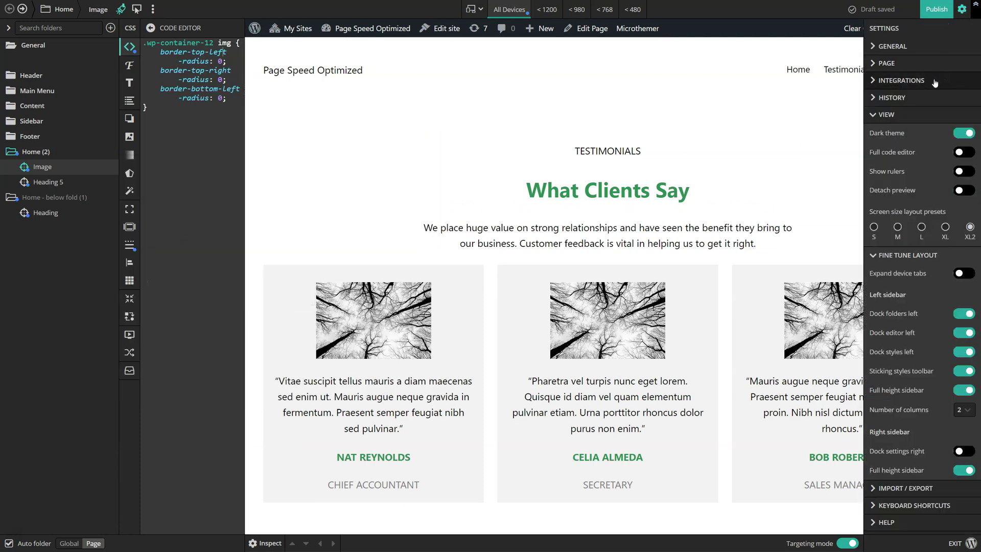
pyautogui.click(895, 50)
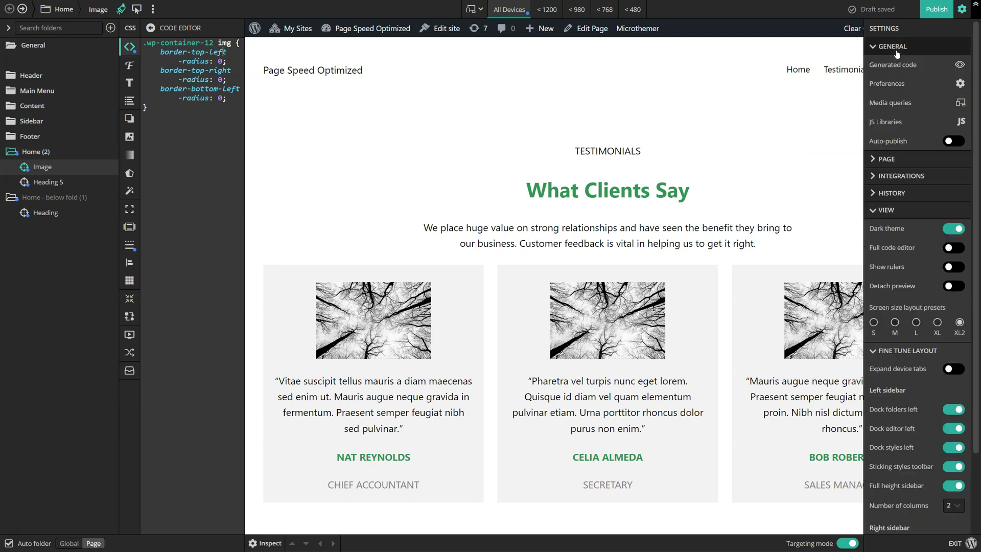
pyautogui.click(889, 85)
pyautogui.click(207, 58)
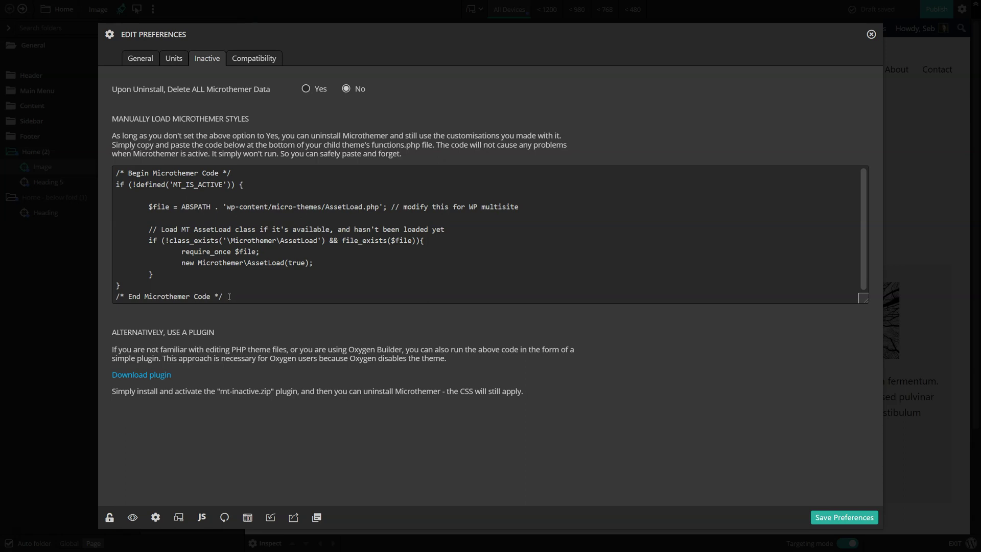
# Step: Select the loading snippet and the AssetLoad.php file name, then close the preferences
pyautogui.moveTo(229, 296); pyautogui.dragTo(113, 177)
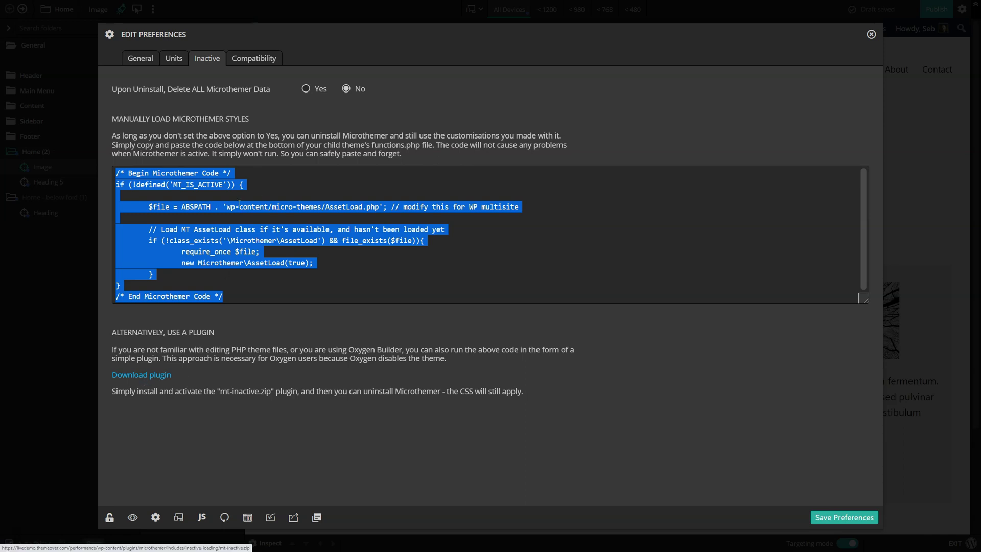
pyautogui.click(238, 216)
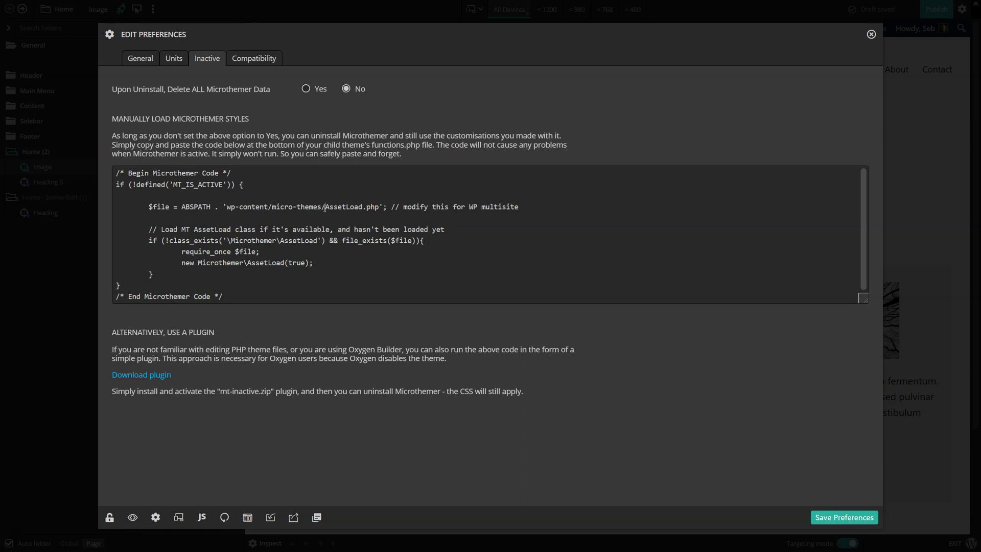
pyautogui.moveTo(325, 207); pyautogui.dragTo(380, 207)
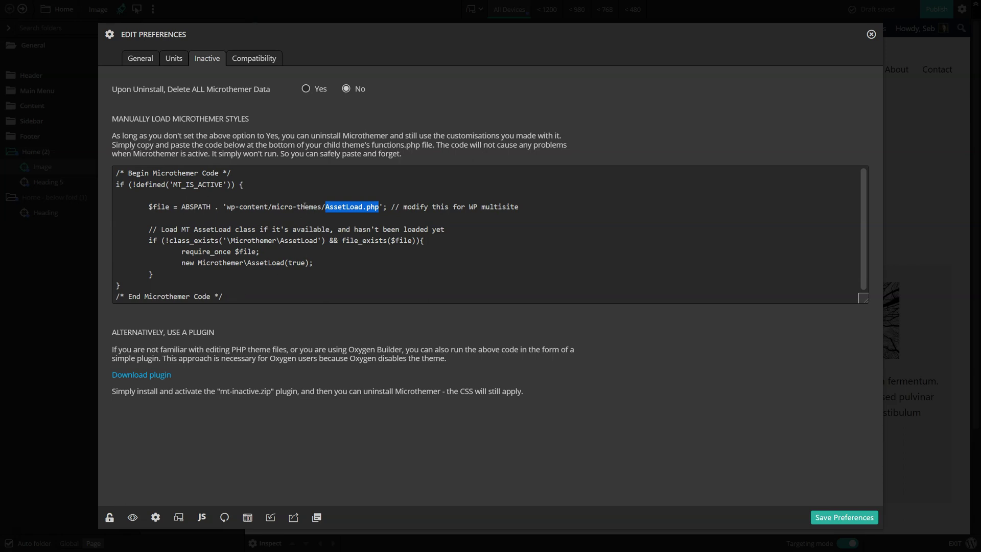
pyautogui.click(272, 207)
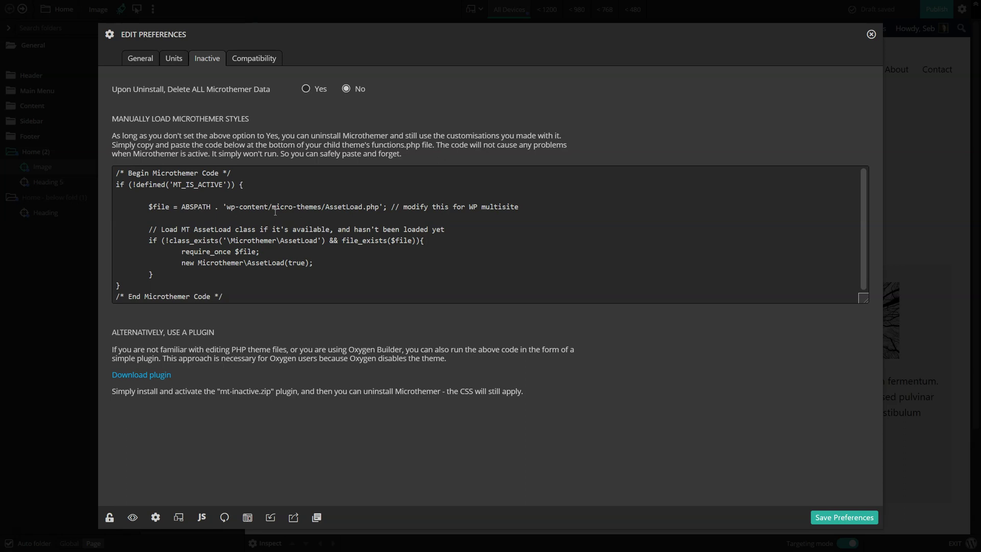
pyautogui.click(870, 34)
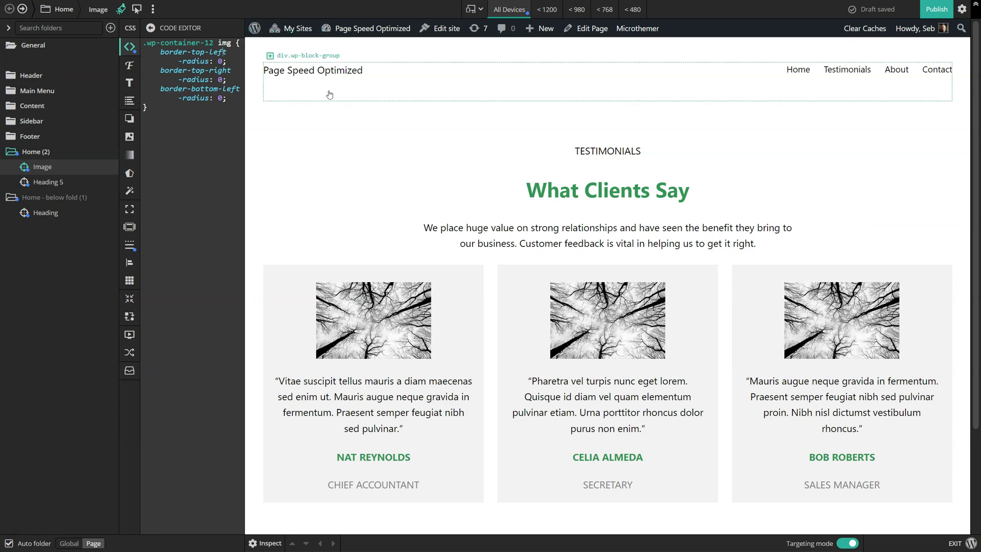
# Step: Create a WP container 3 selector from the header group and switch auto folder to Global
pyautogui.click(345, 88)
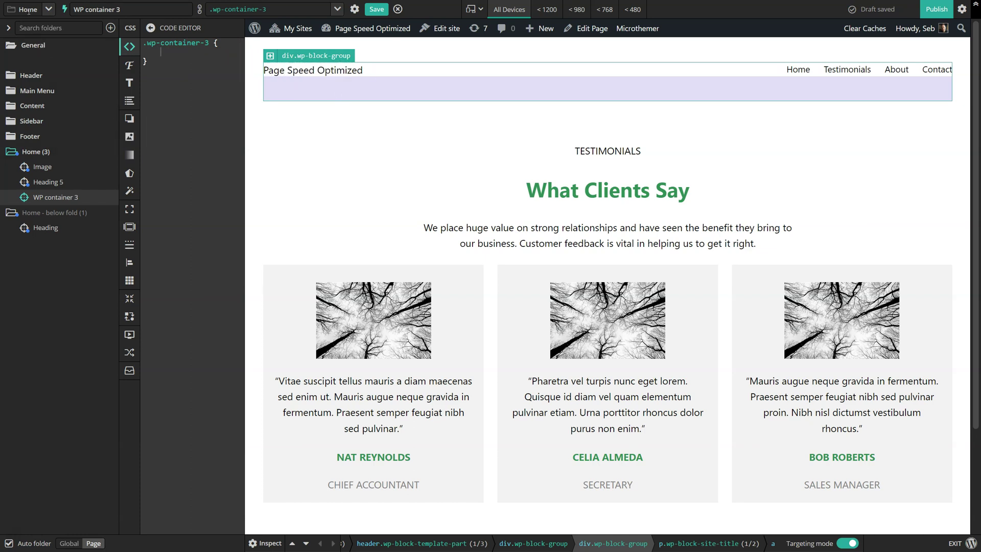
pyautogui.click(68, 543)
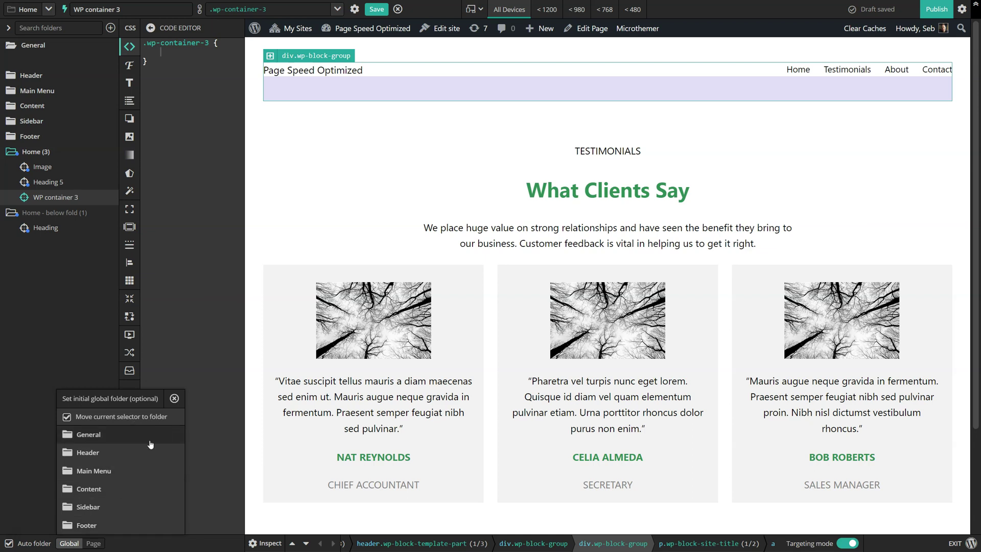
# Step: Put the WP container 3 selector in Main Menu, set font style italic, and drag its row
pyautogui.click(97, 471)
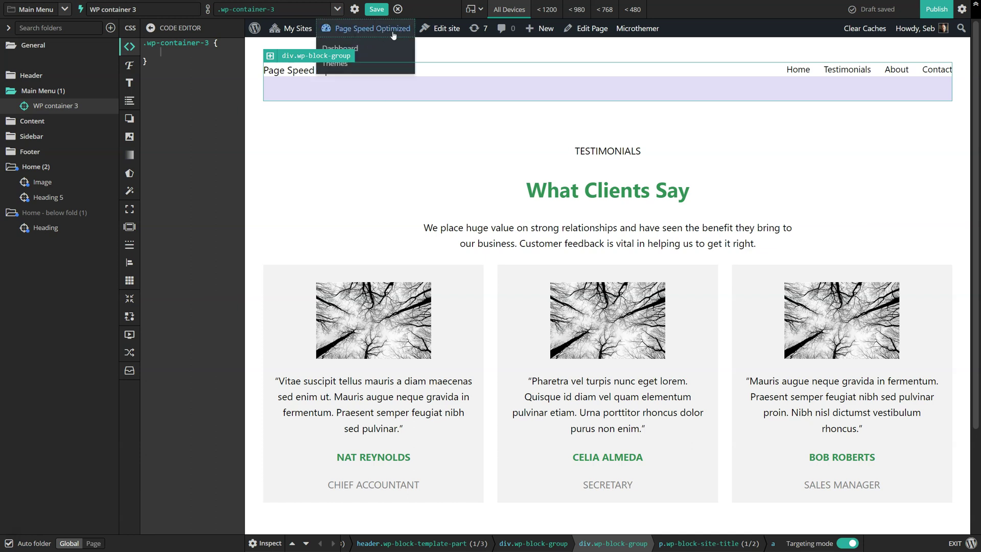
pyautogui.click(131, 137)
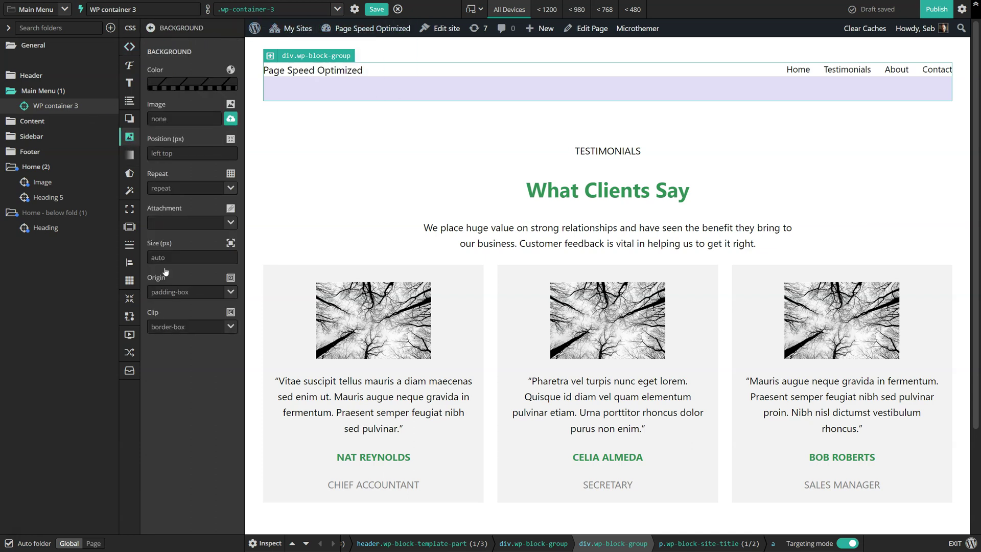
pyautogui.click(129, 65)
pyautogui.click(184, 257)
pyautogui.click(164, 280)
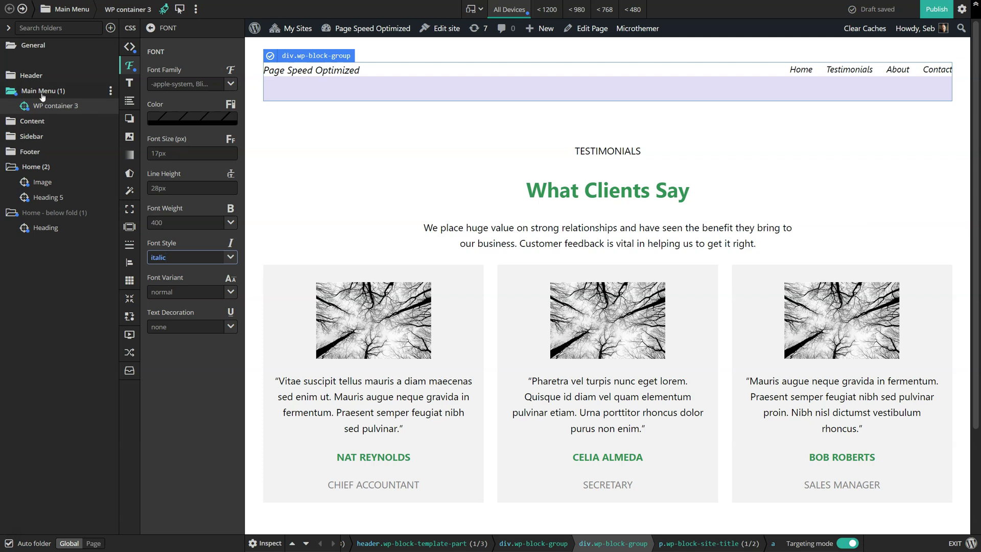
pyautogui.moveTo(27, 105); pyautogui.dragTo(53, 102)
# Step: Choose the M screen size layout preset, then toggle the Main Menu folder view and back
pyautogui.click(961, 9)
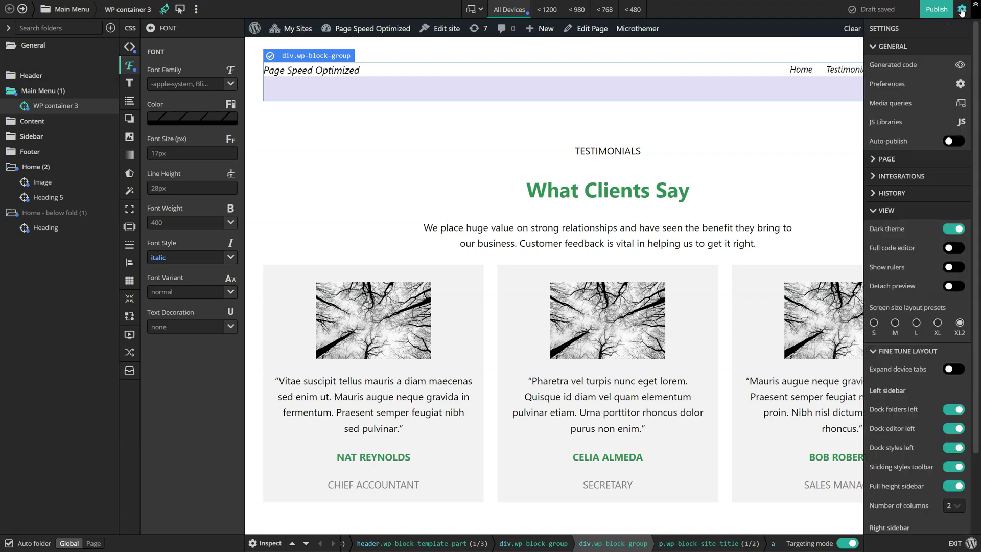
pyautogui.click(896, 323)
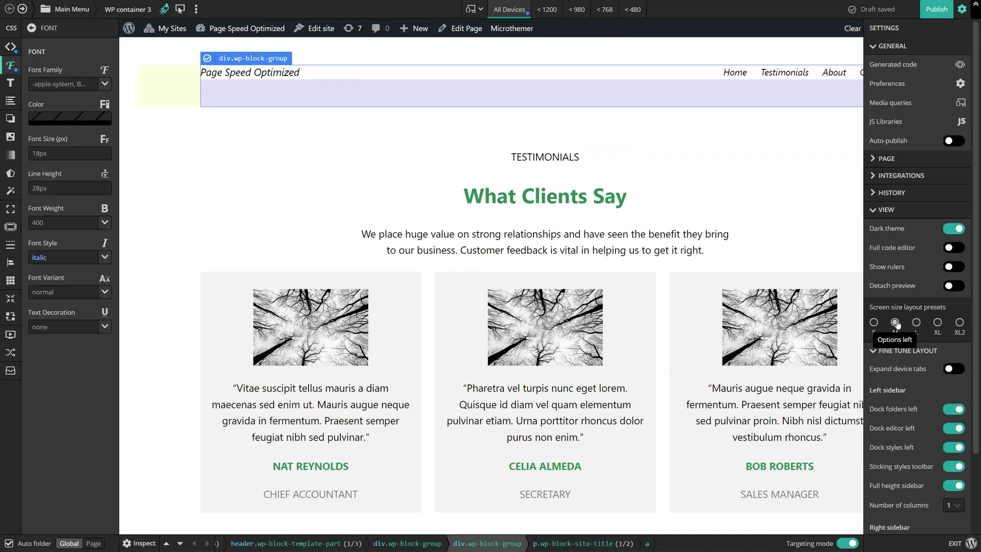
pyautogui.click(343, 4)
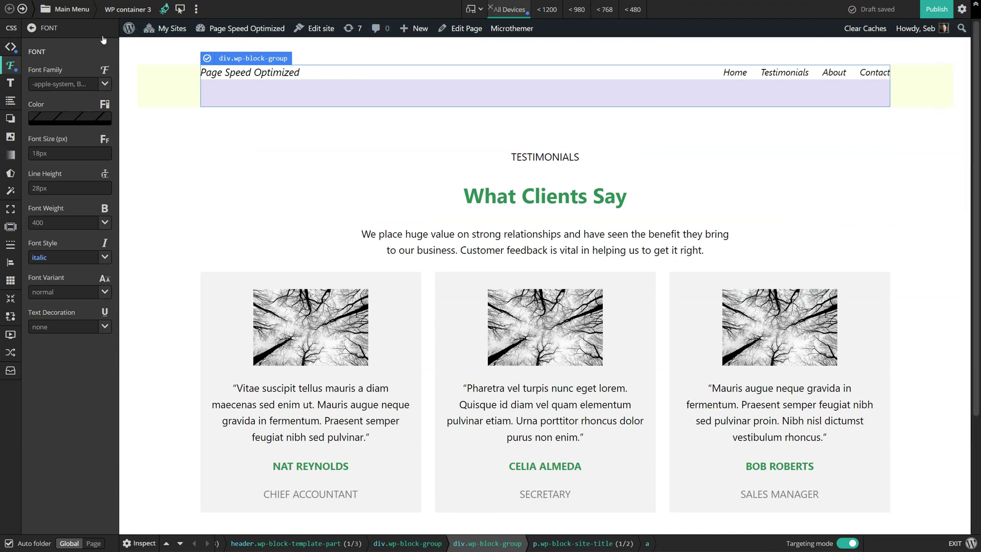
pyautogui.click(59, 10)
pyautogui.click(57, 11)
# Step: Create a .has-medium-font-size selector for the TESTIMONIALS label and file it in the Home page folder
pyautogui.click(69, 544)
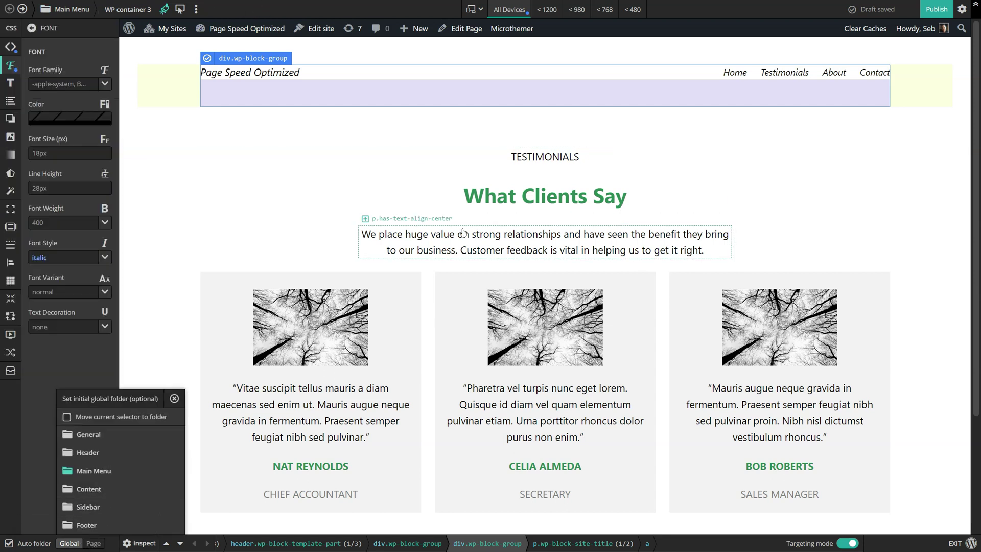
pyautogui.click(556, 158)
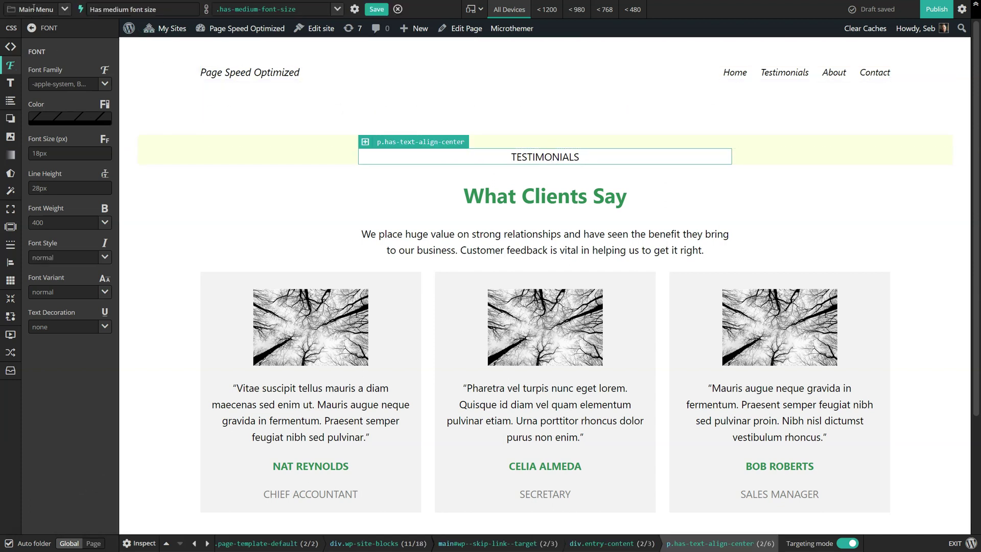
pyautogui.click(93, 543)
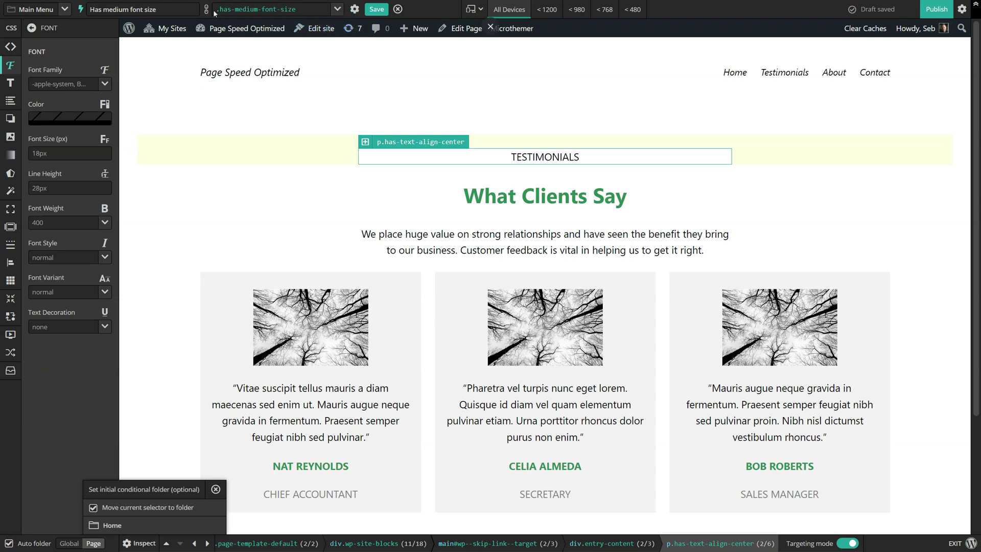
pyautogui.click(112, 525)
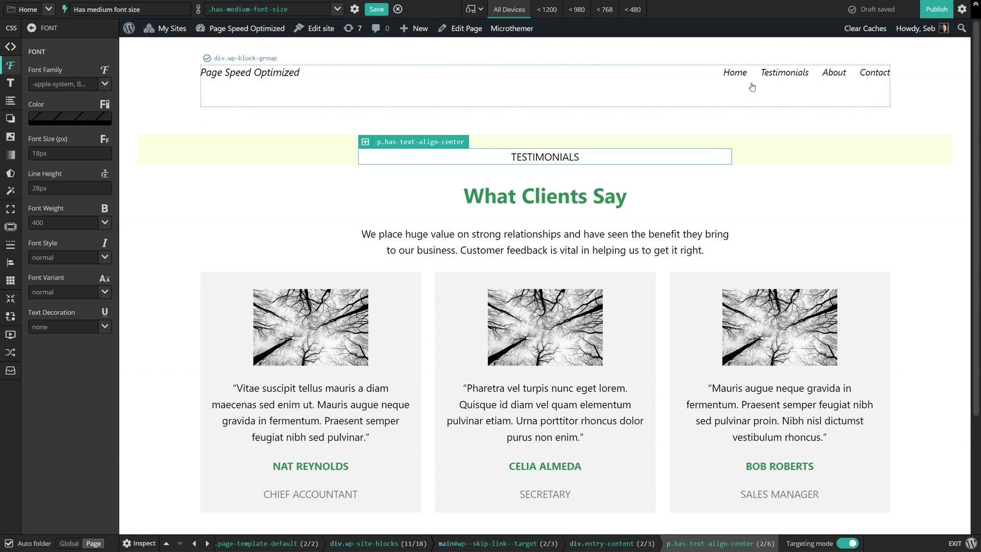
# Step: Give the Home navigation label a cyan background colour
pyautogui.click(735, 74)
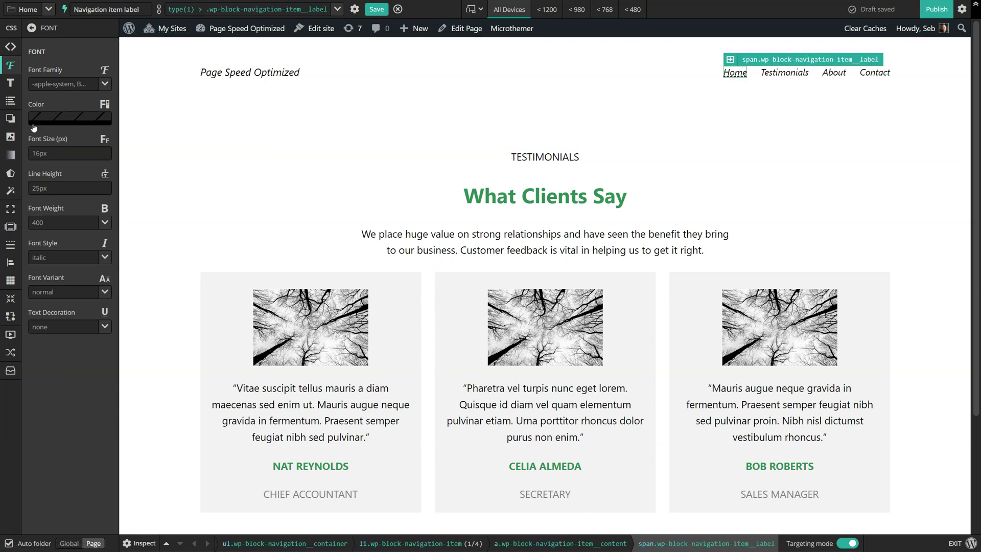
pyautogui.click(10, 138)
pyautogui.click(52, 85)
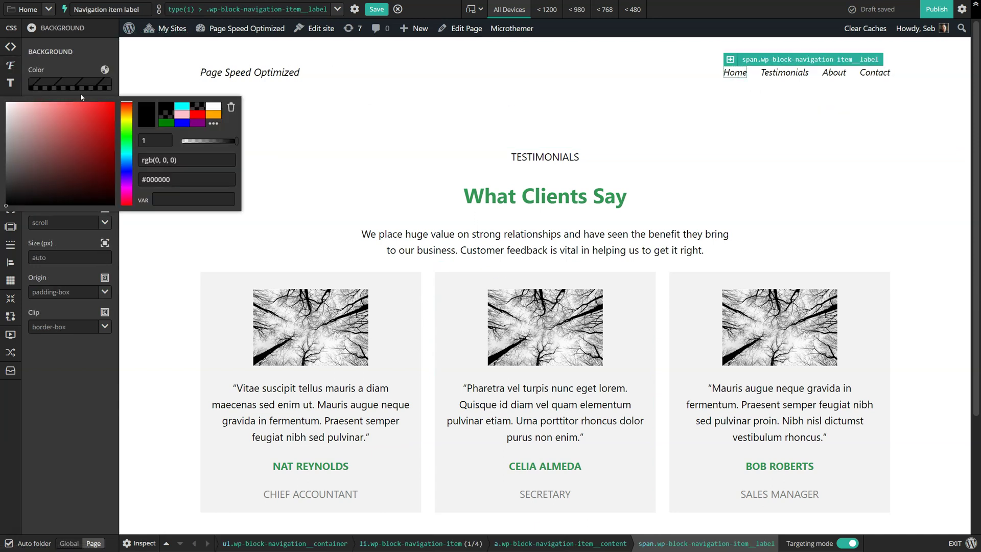
pyautogui.click(182, 106)
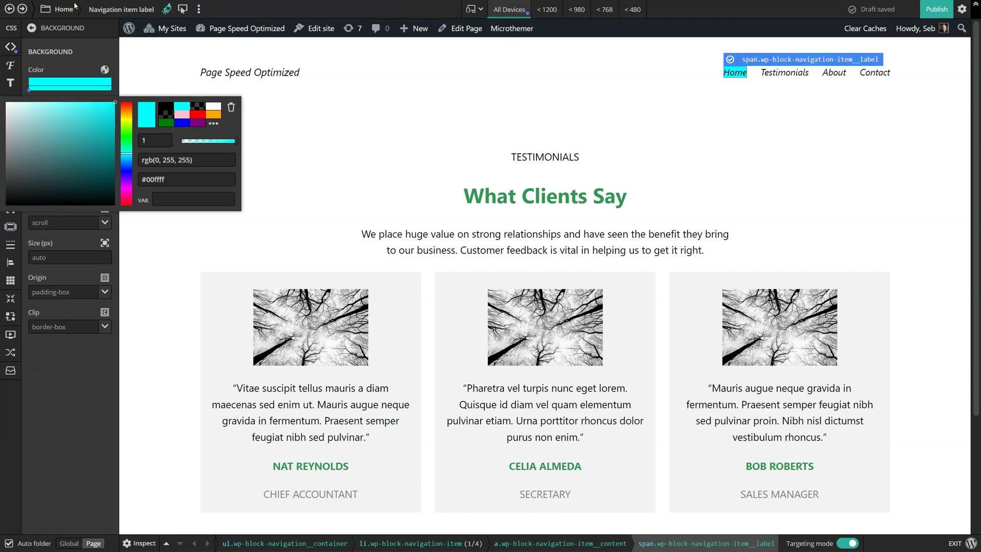
# Step: Move the Navigation item label selector into the global Main Menu folder
pyautogui.click(69, 543)
pyautogui.click(66, 417)
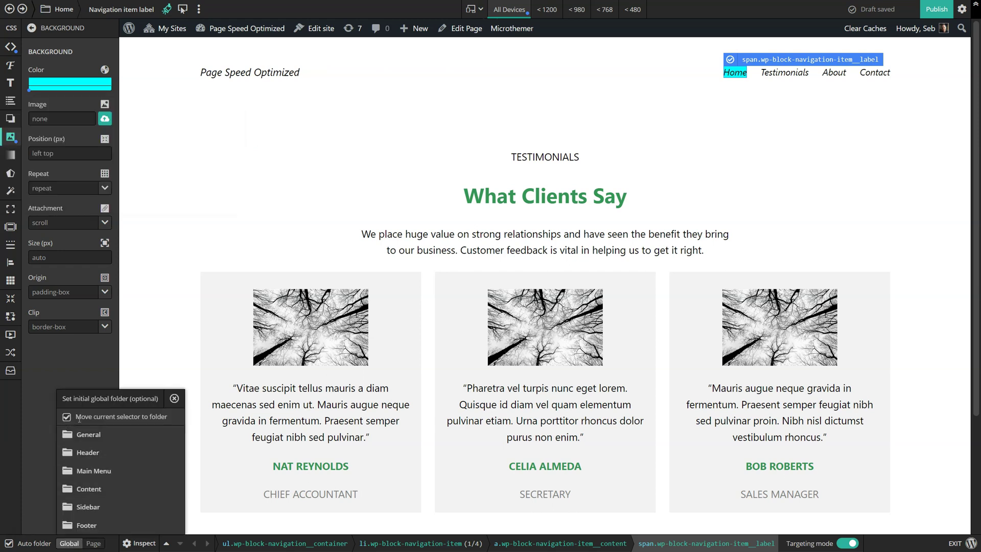
pyautogui.click(95, 471)
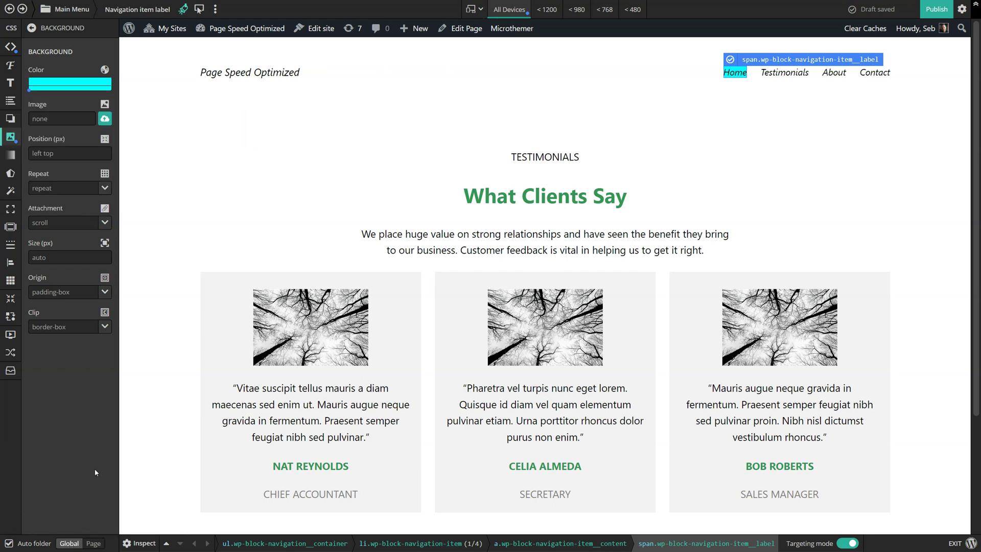
# Step: Drag Main Menu's Navigation item label and WP container 3 selectors into new order, then open the Home folder's edit dialog
pyautogui.click(72, 9)
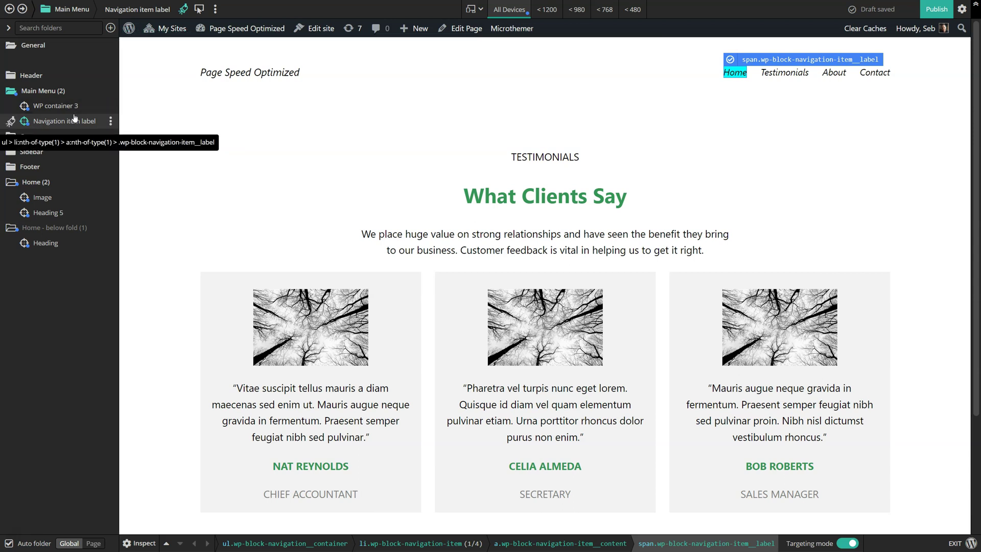
pyautogui.moveTo(24, 121); pyautogui.dragTo(23, 108)
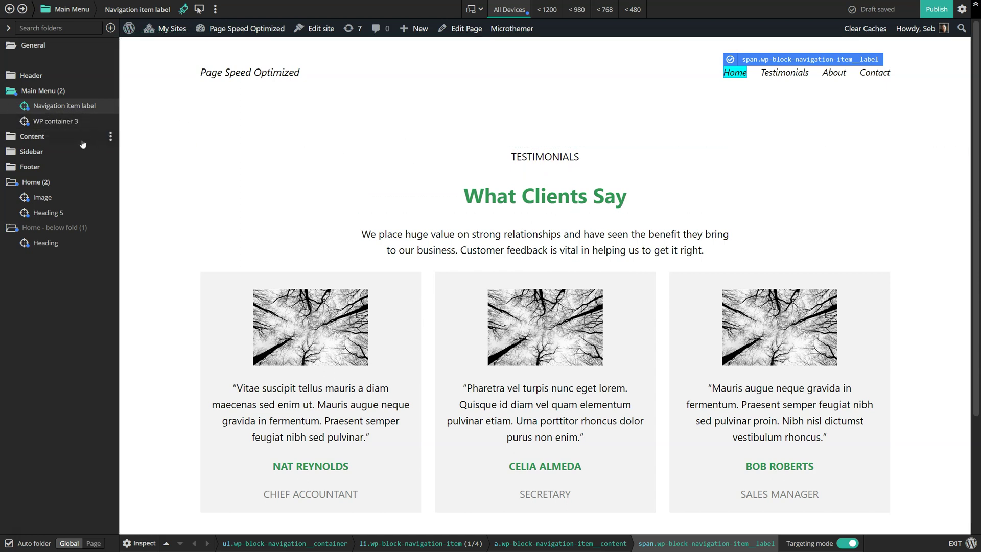
pyautogui.moveTo(25, 121); pyautogui.dragTo(28, 102)
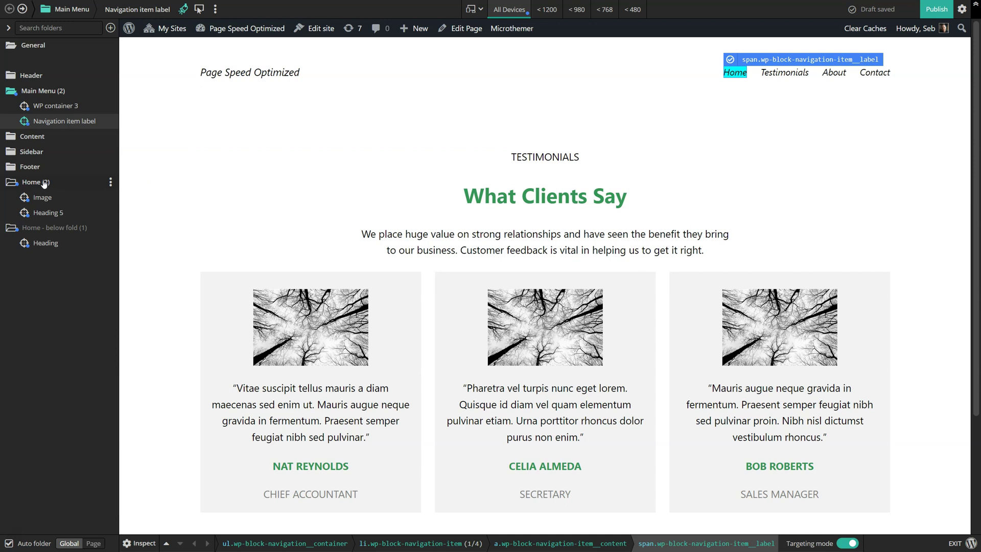
pyautogui.click(111, 183)
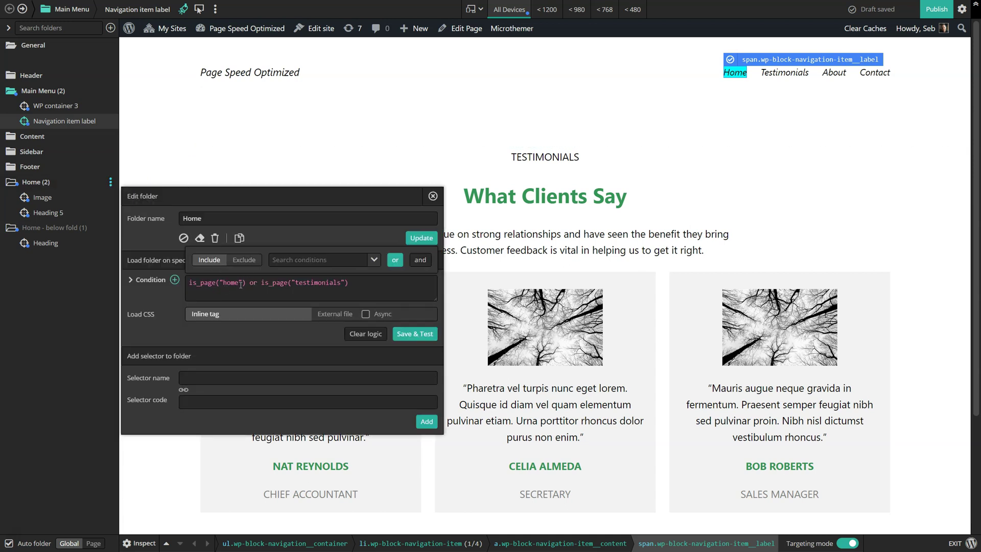